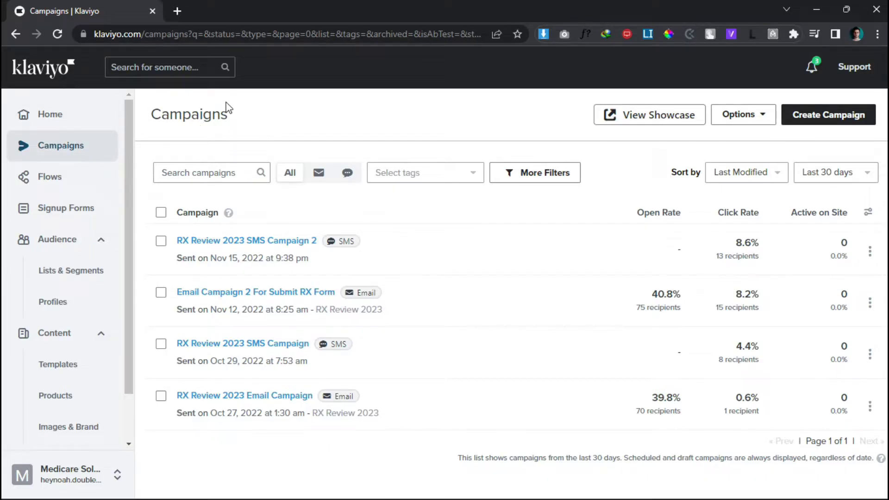
Open the campaign files folder and scroll the Email Template.html page back to the top
left_click(583, 484)
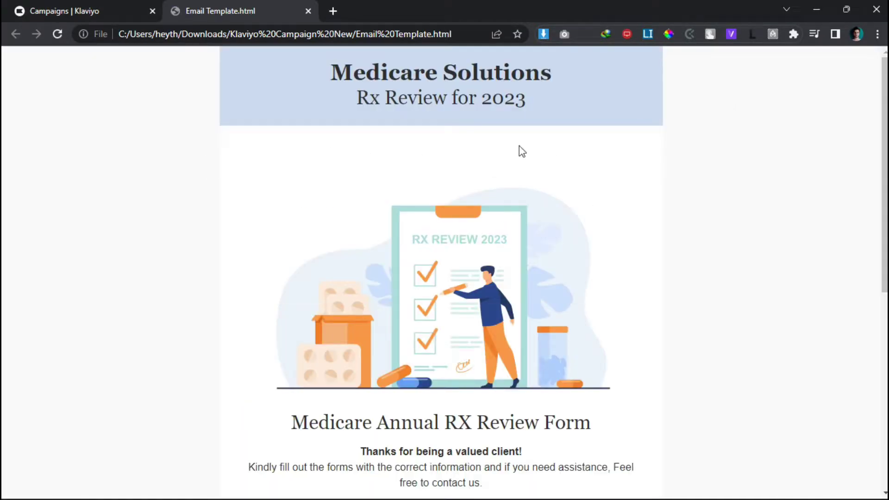
scroll(735, 145, "down", 3)
scroll(677, 163, "down", 3)
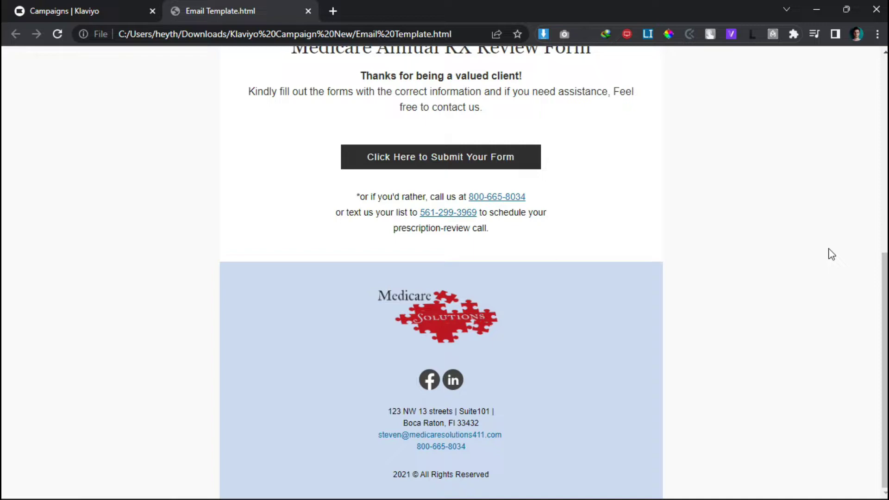
left_click_drag(882, 314, 847, 58)
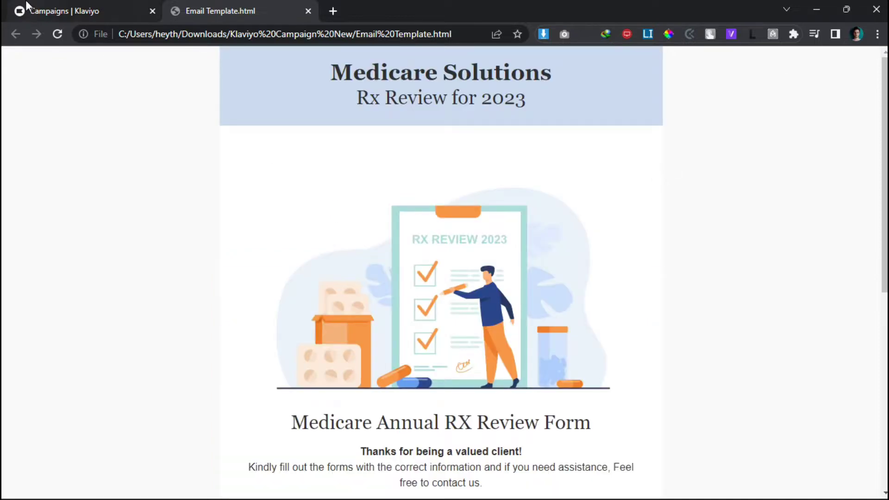
Create a new Klaviyo campaign of type Email and land on its recipients step
left_click(42, 10)
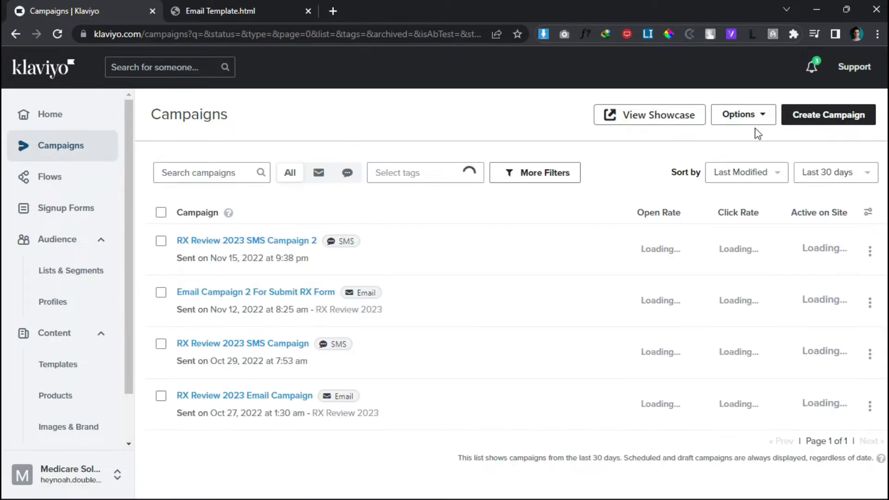
left_click(822, 118)
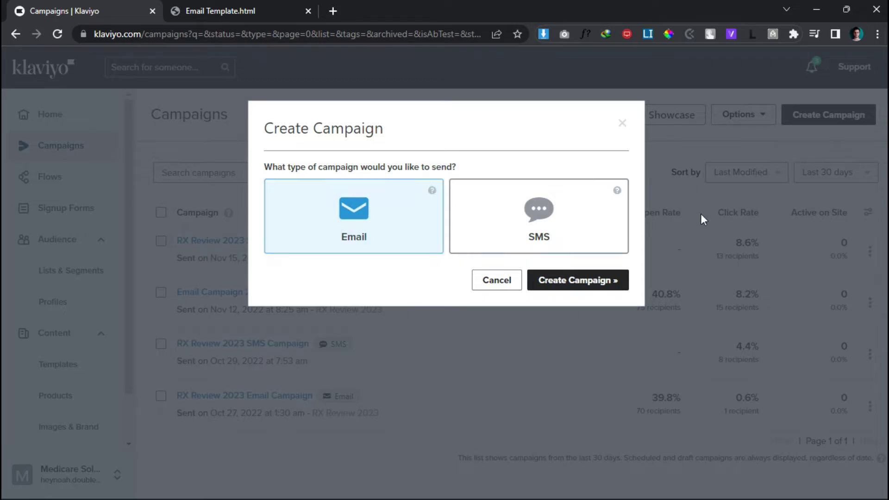
left_click(570, 280)
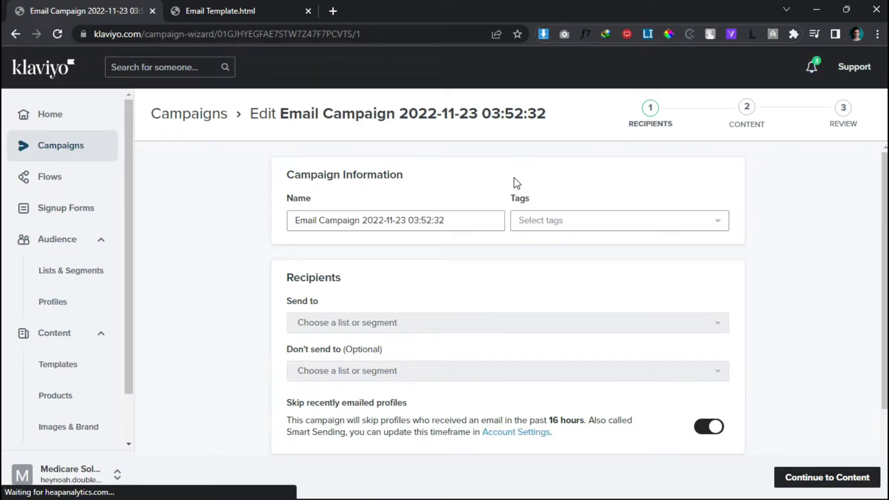
Clear the default campaign name and peek at the Send to list choices without picking one
left_click_drag(453, 219, 291, 220)
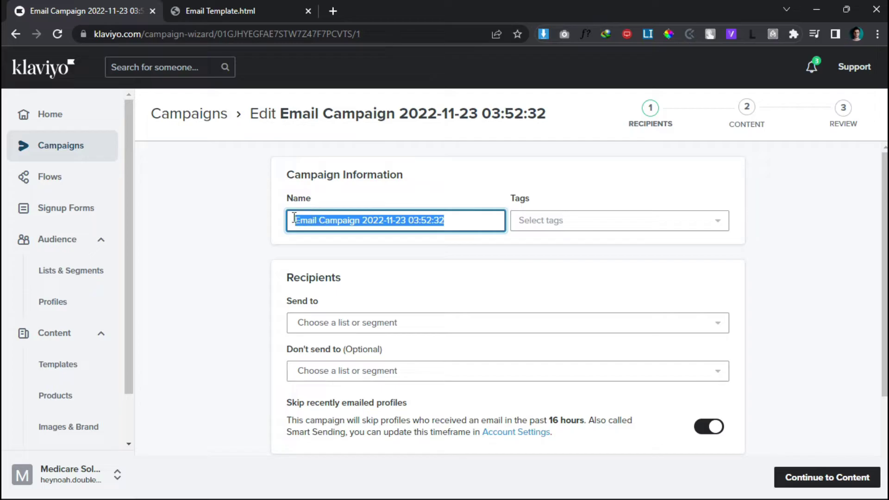
key("BackSpace")
type("E")
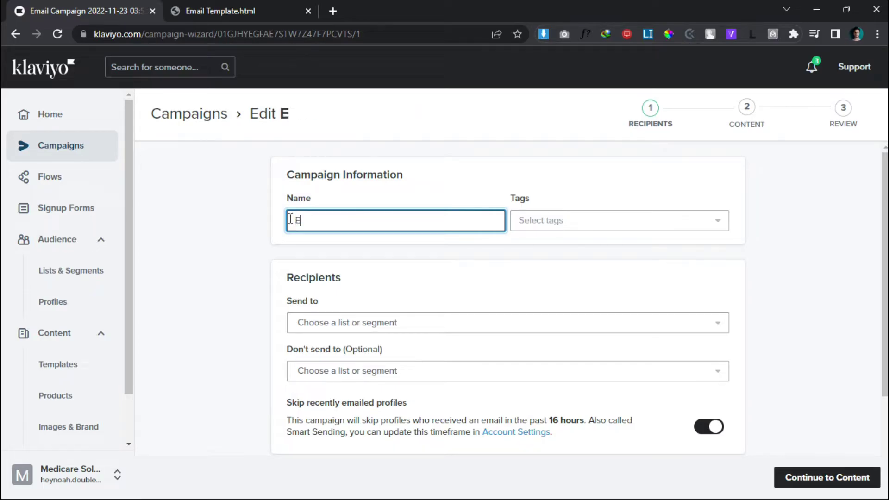
type("mail C")
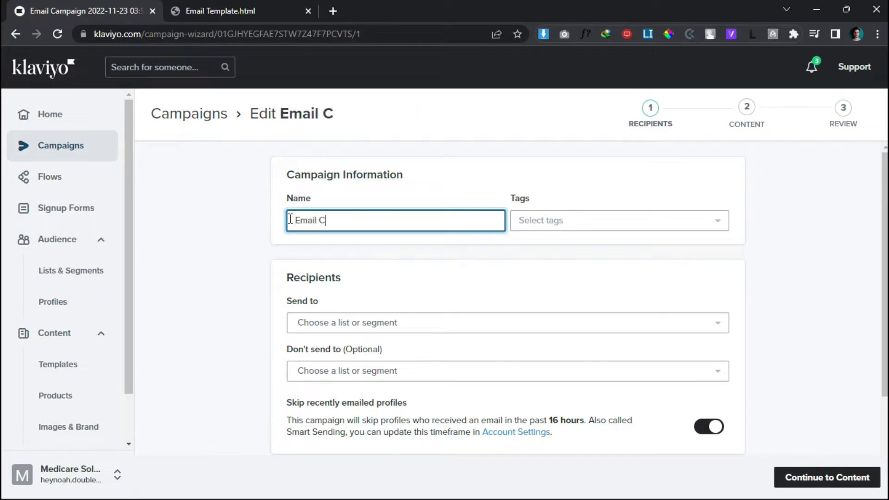
type("ampaign")
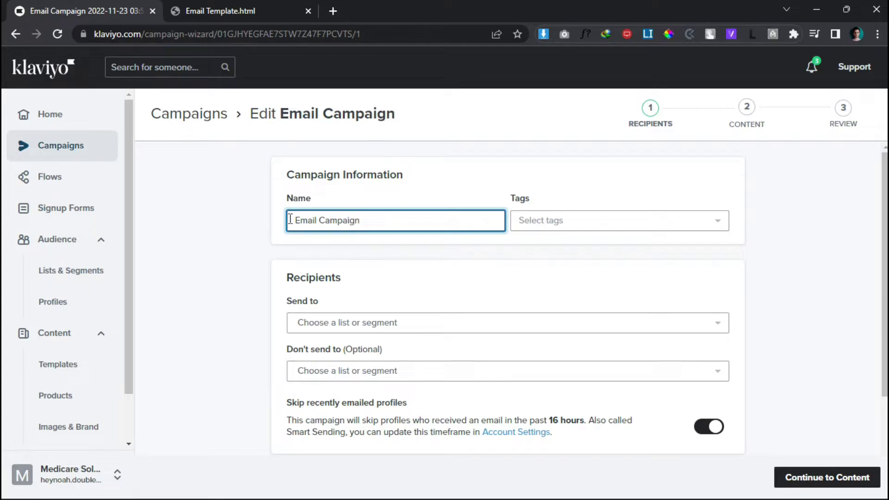
scroll(290, 219, "down", 2)
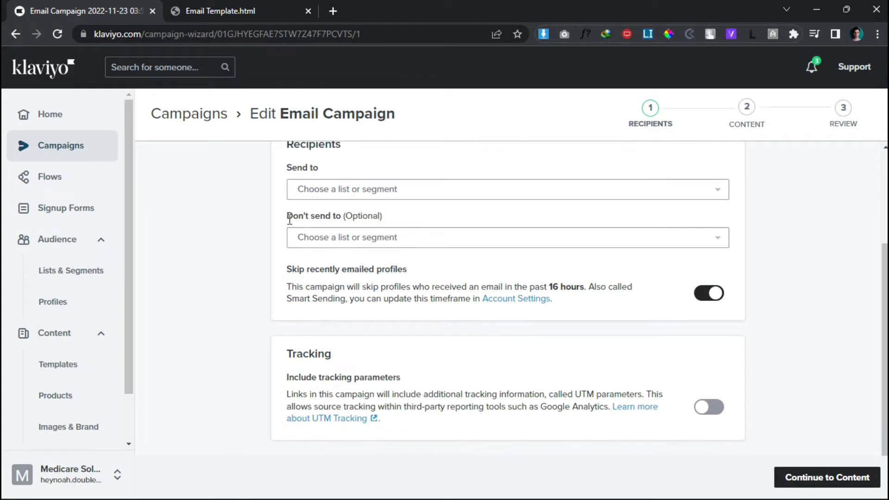
scroll(400, 213, "up", 2)
type("3 ")
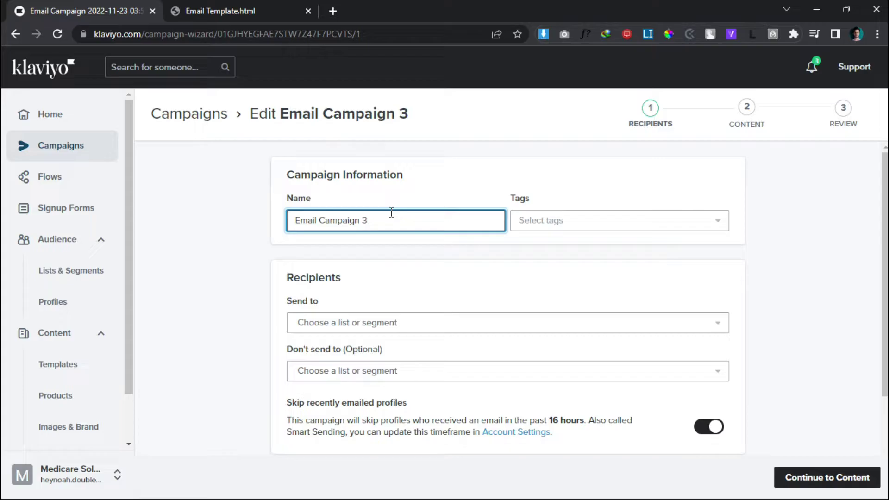
type("Rx F")
type("orm")
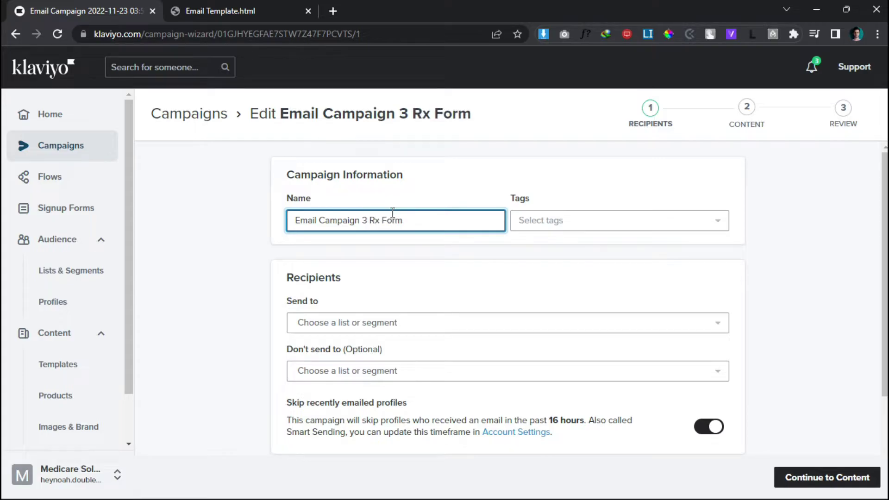
scroll(524, 224, "down", 1)
scroll(338, 254, "down", 1)
scroll(237, 243, "up", 1)
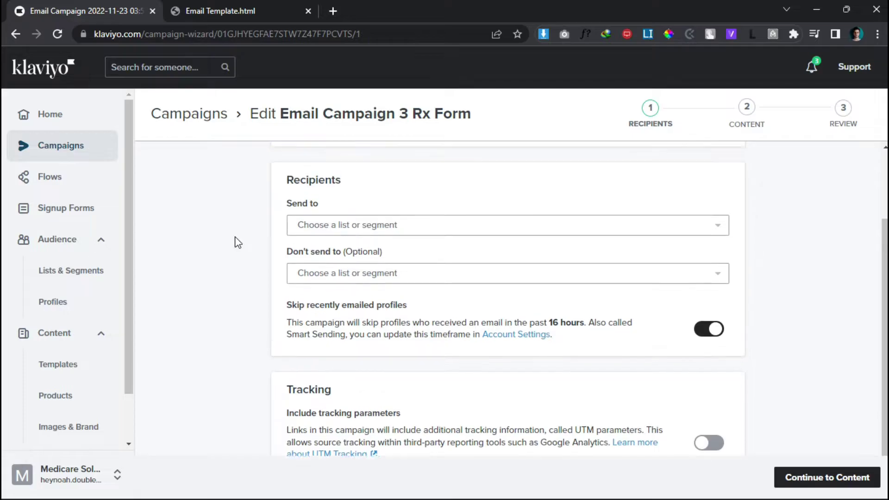
scroll(235, 242, "up", 1)
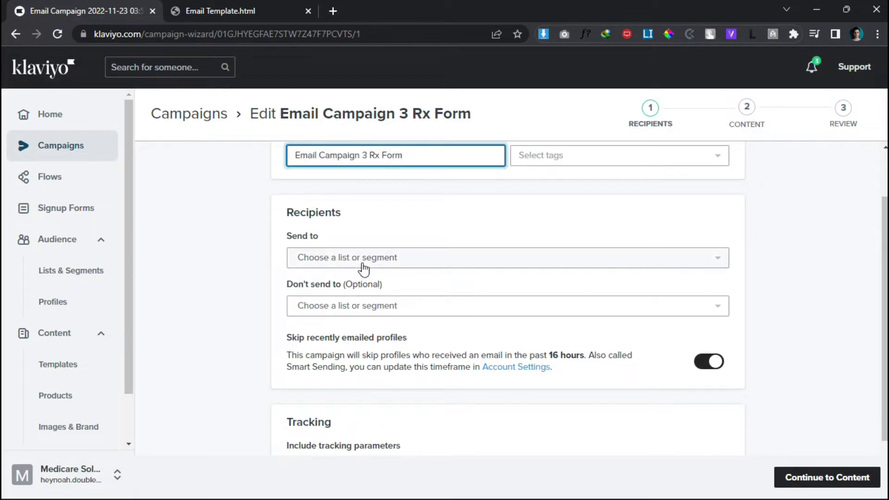
left_click(382, 257)
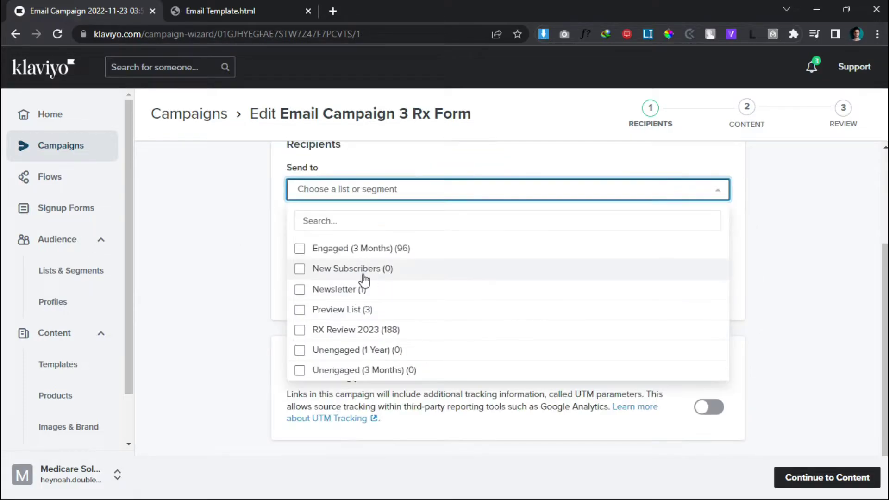
scroll(510, 238, "up", 2)
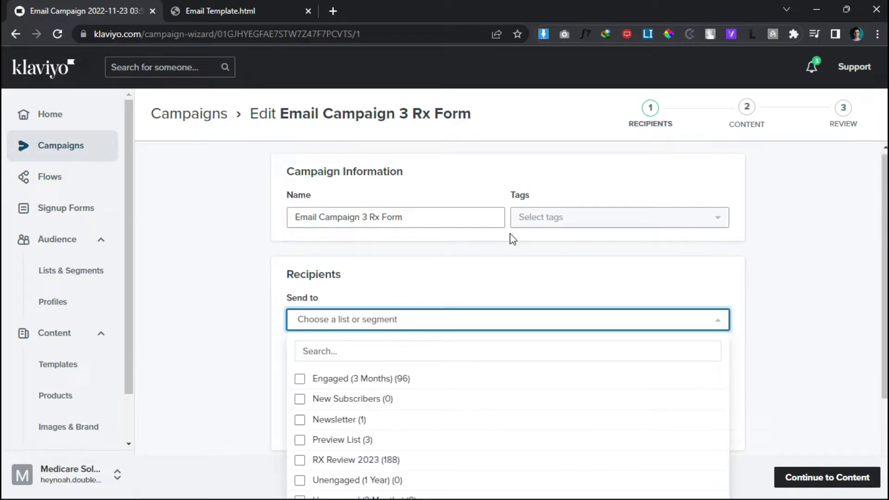
left_click(226, 279)
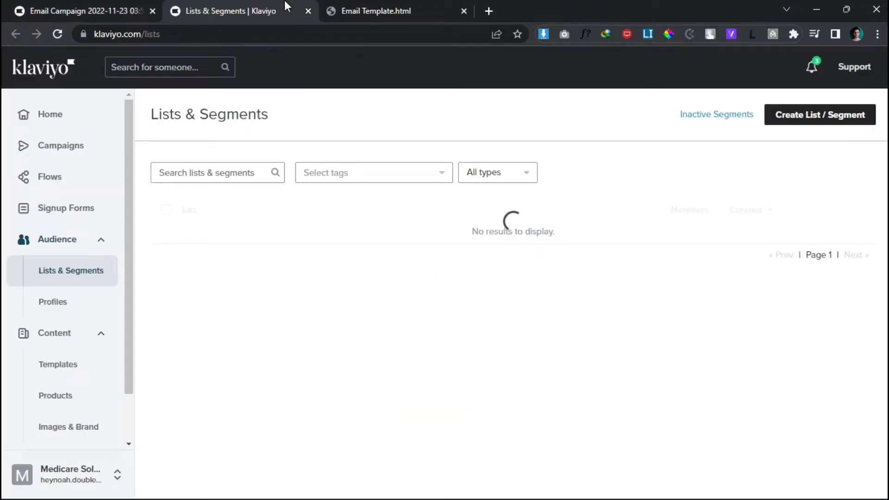
Create a new List (not segment) named 'Email Contacts 3' from Lists & Segments
left_click(802, 124)
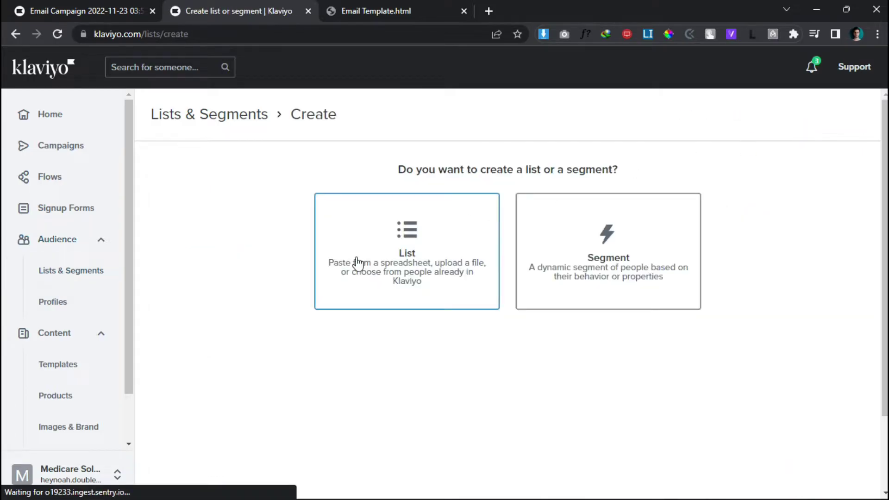
left_click(369, 311)
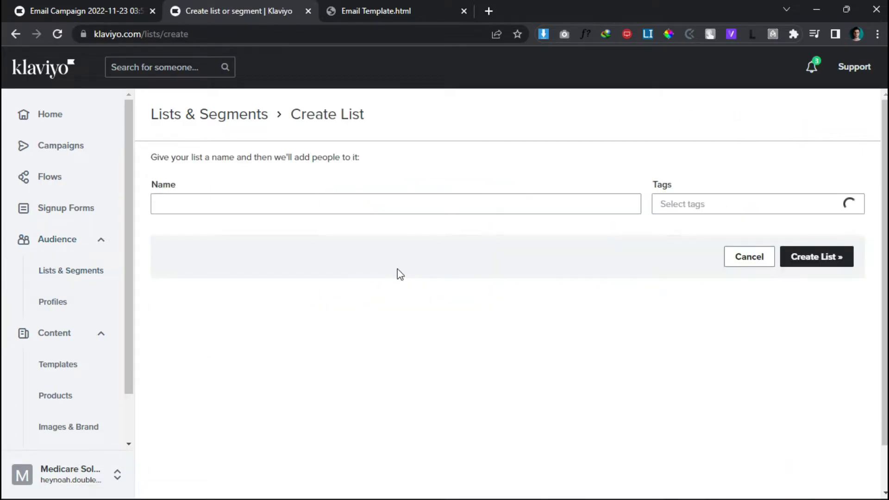
left_click(308, 206)
type("Email Contacts 3")
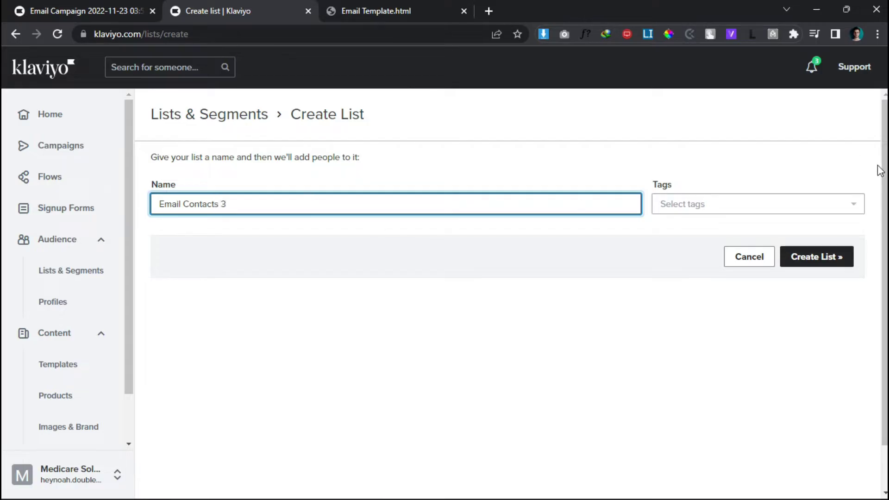
left_click(811, 254)
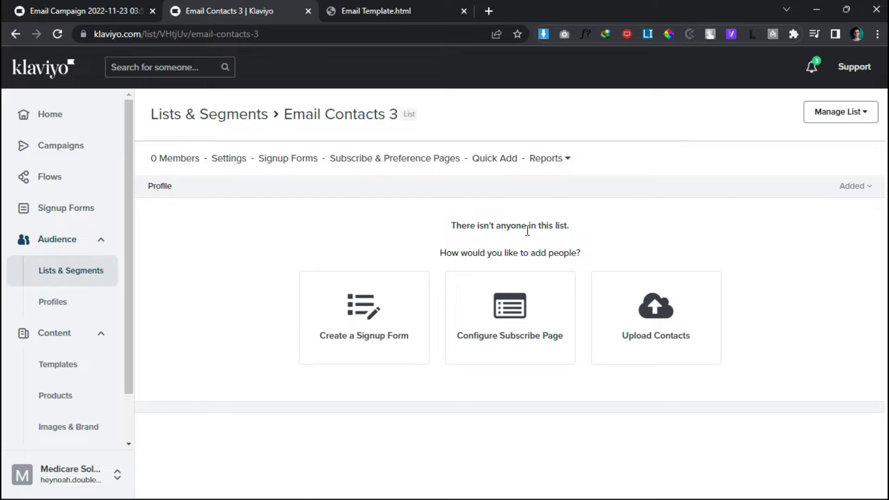
Upload 'Klaviyo Email contacts.csv' from File Explorer onto the Email Contacts 3 drop zone
left_click(656, 323)
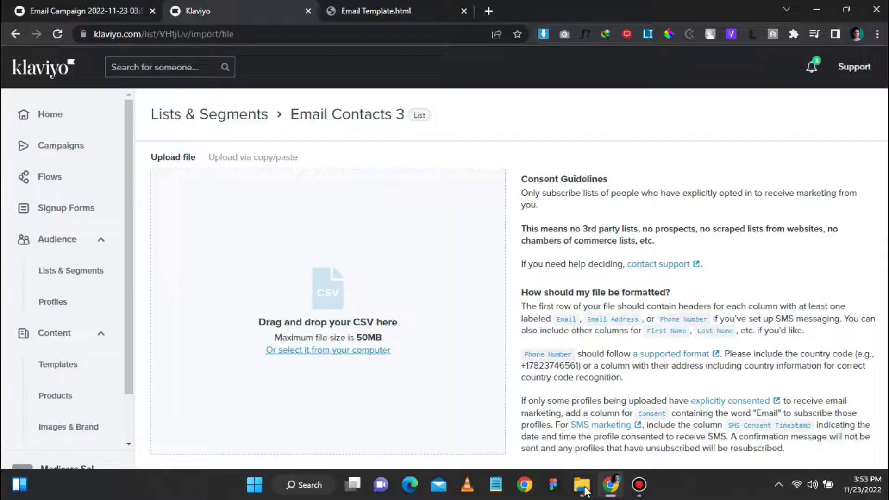
left_click(582, 491)
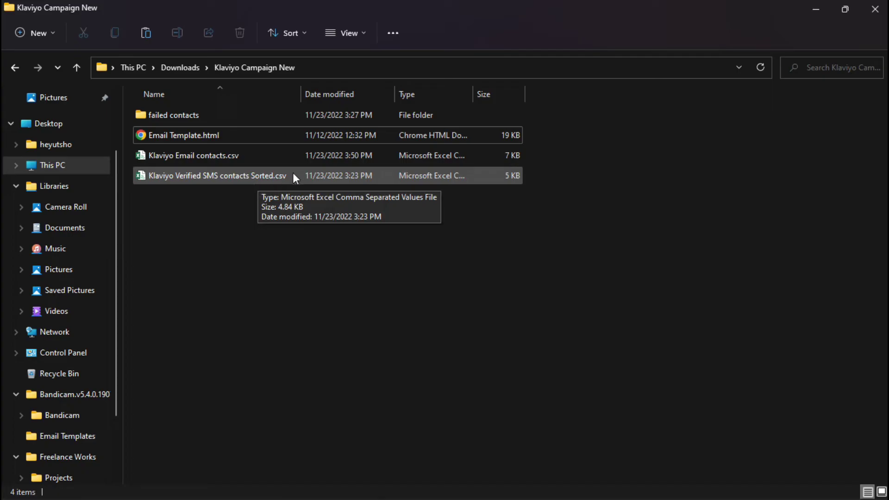
left_click(282, 176)
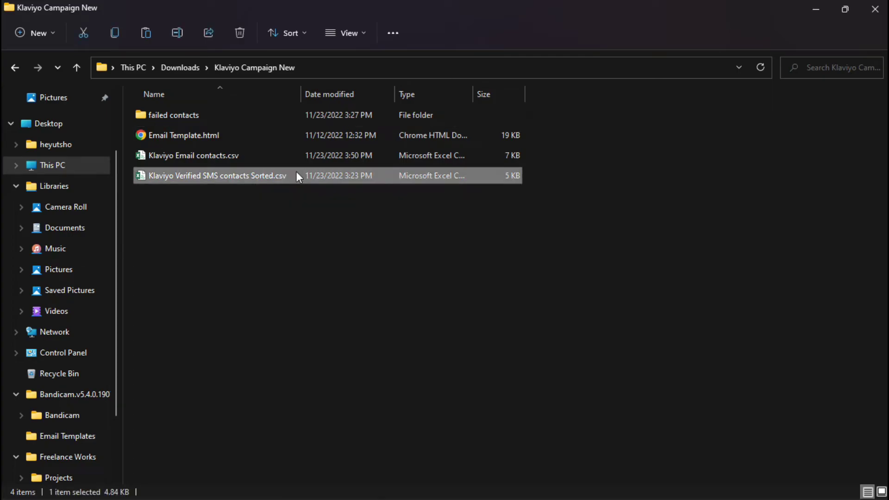
left_click(843, 10)
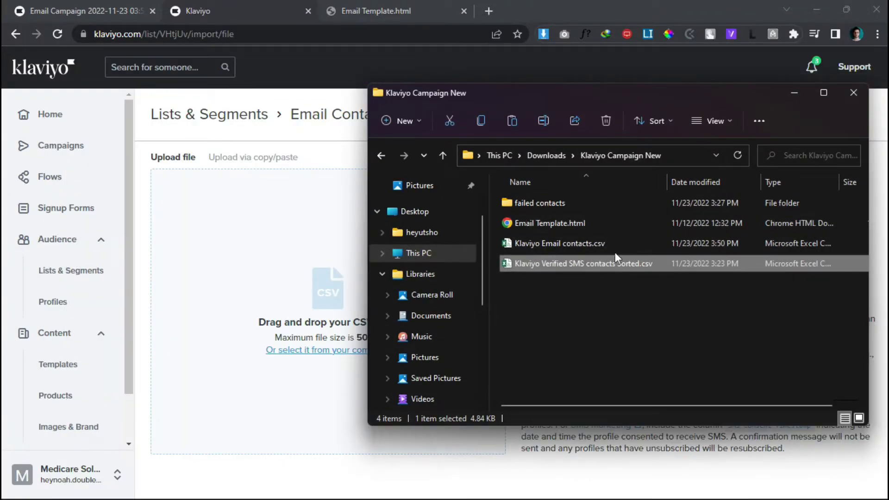
left_click(614, 241)
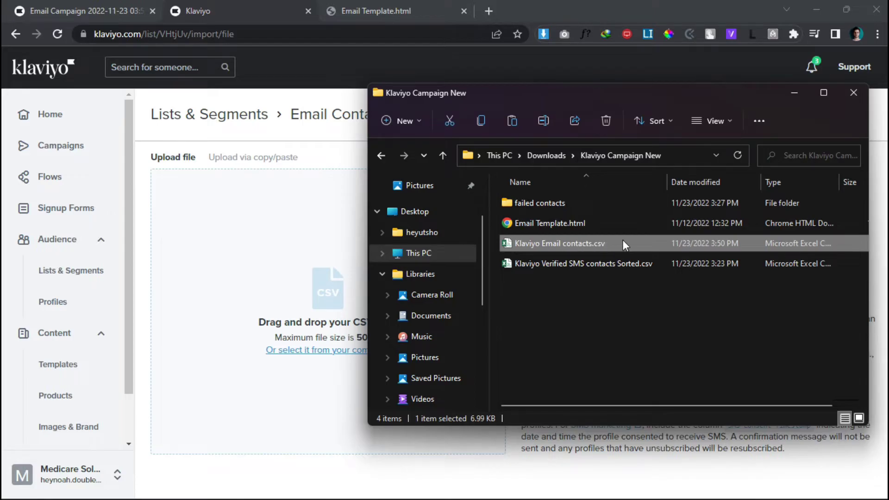
left_click_drag(615, 243, 305, 255)
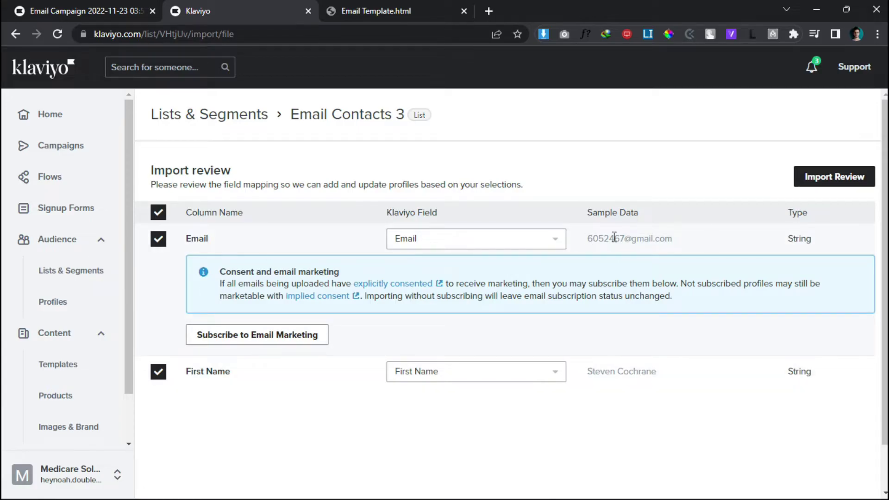
scroll(602, 368, "down", 2)
scroll(683, 289, "up", 2)
Accept the reviewed Email and First Name field mapping to start the import
left_click(820, 183)
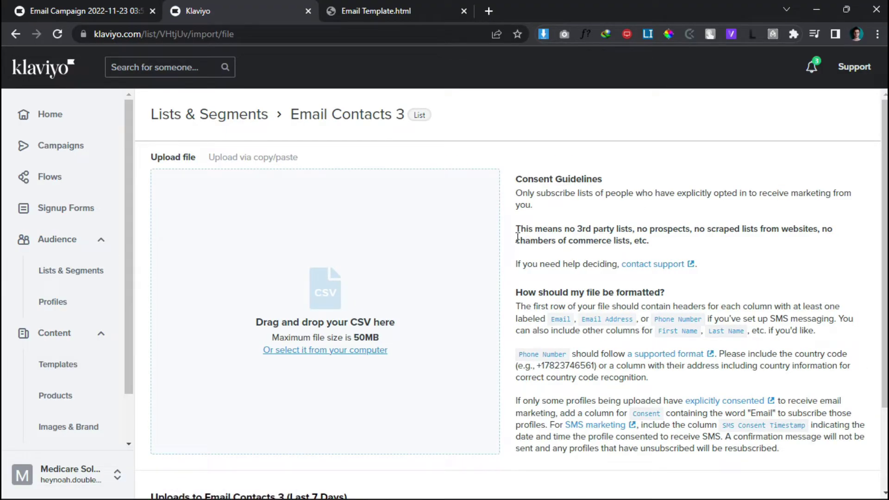
scroll(517, 236, "down", 2)
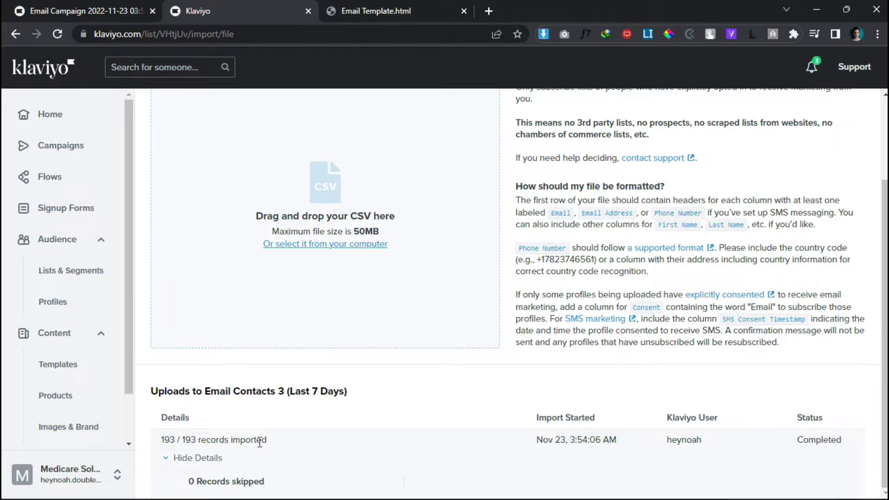
scroll(424, 458, "up", 2)
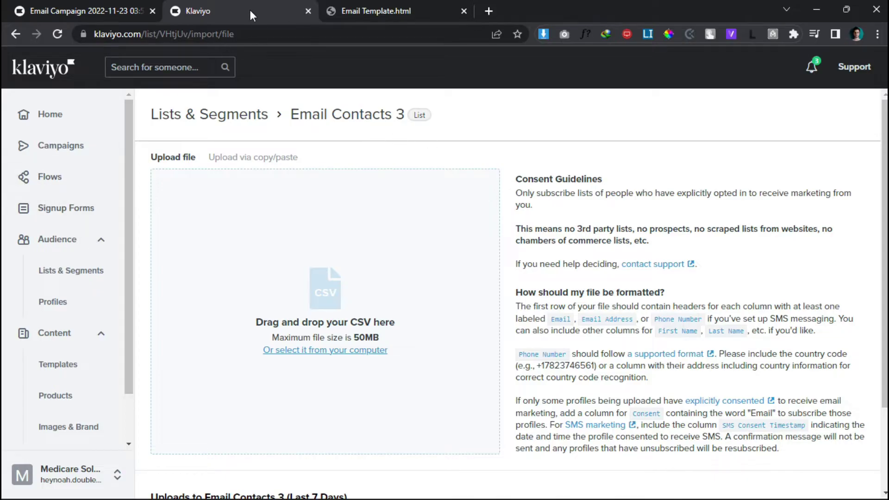
Return to the campaign tab and reload it so the new list appears in Send to
left_click(39, 6)
scroll(853, 193, "down", 2)
scroll(498, 252, "up", 2)
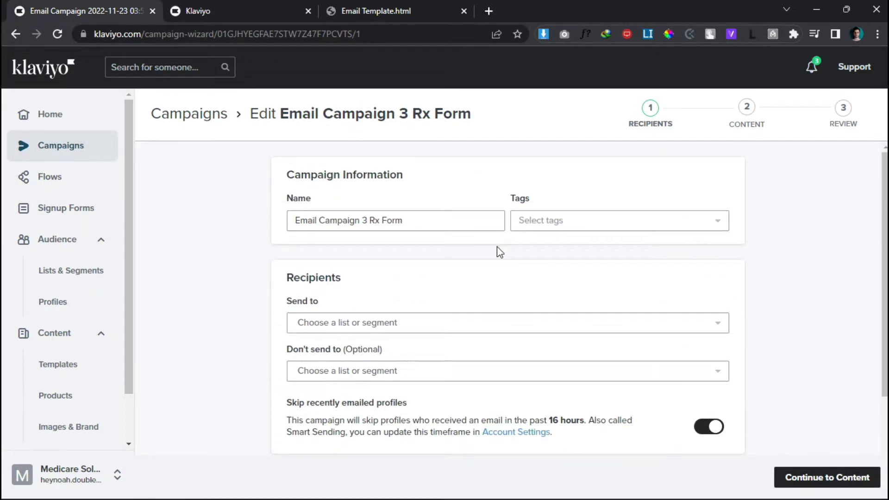
scroll(498, 252, "down", 1)
scroll(463, 257, "down", 1)
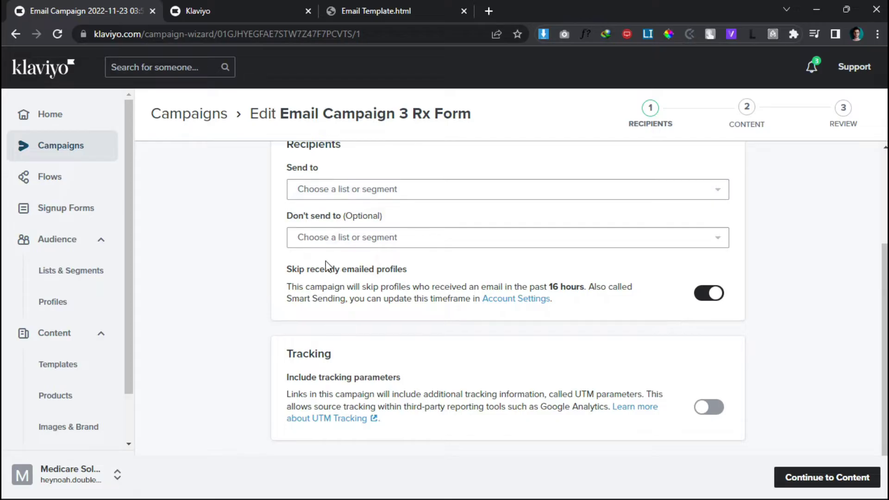
scroll(327, 266, "up", 1)
left_click(342, 253)
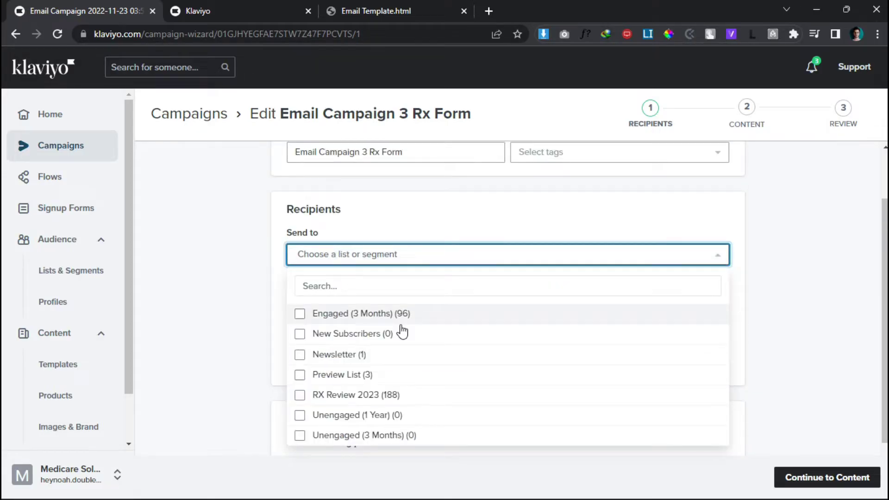
scroll(435, 355, "down", 1)
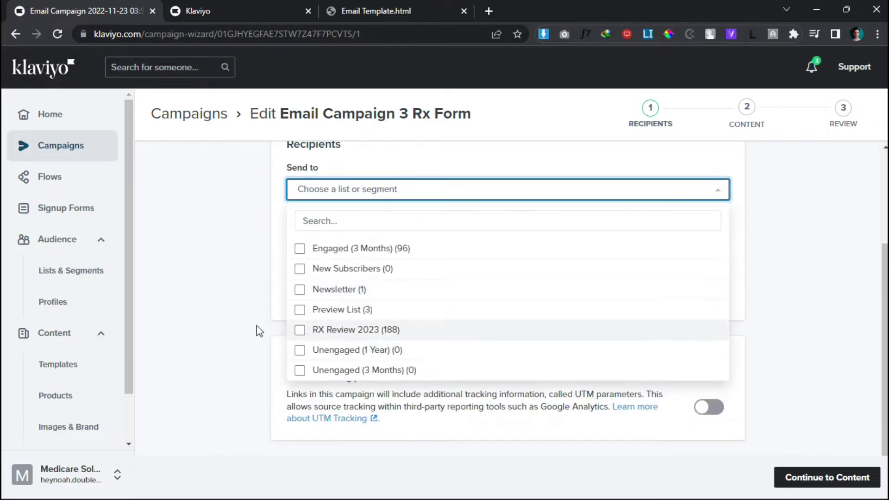
left_click(256, 331)
left_click(58, 34)
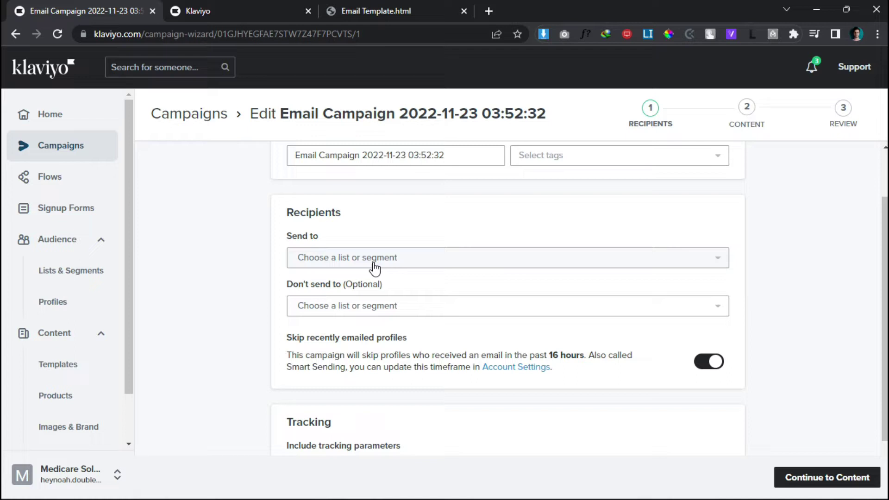
Send the campaign to 'Email Contacts 3', continue to content, then go back to recipients
left_click(371, 262)
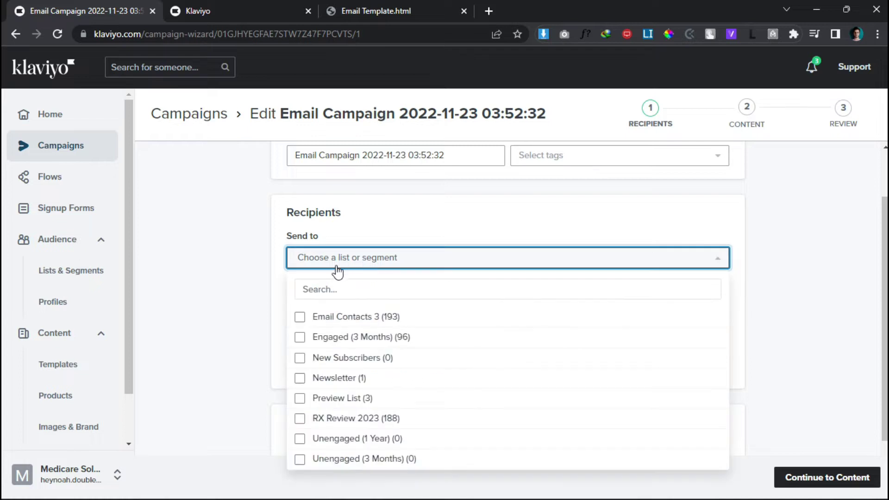
left_click(354, 319)
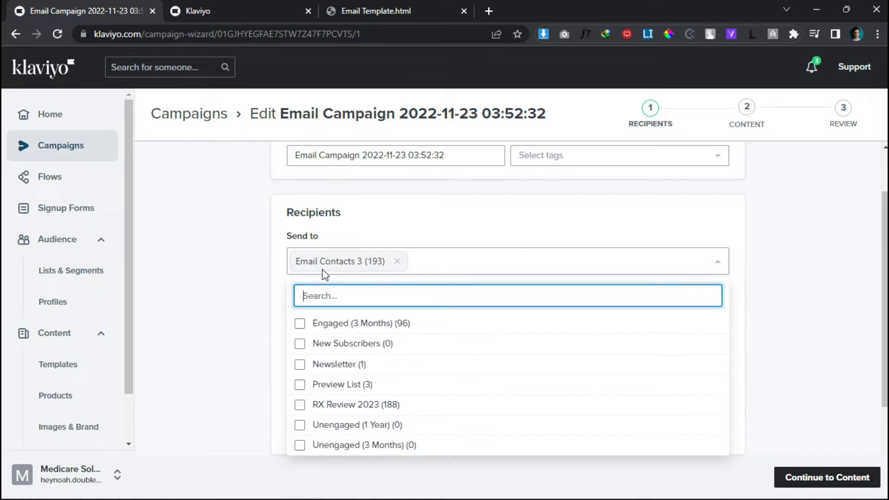
scroll(206, 297, "down", 2)
scroll(205, 297, "up", 2)
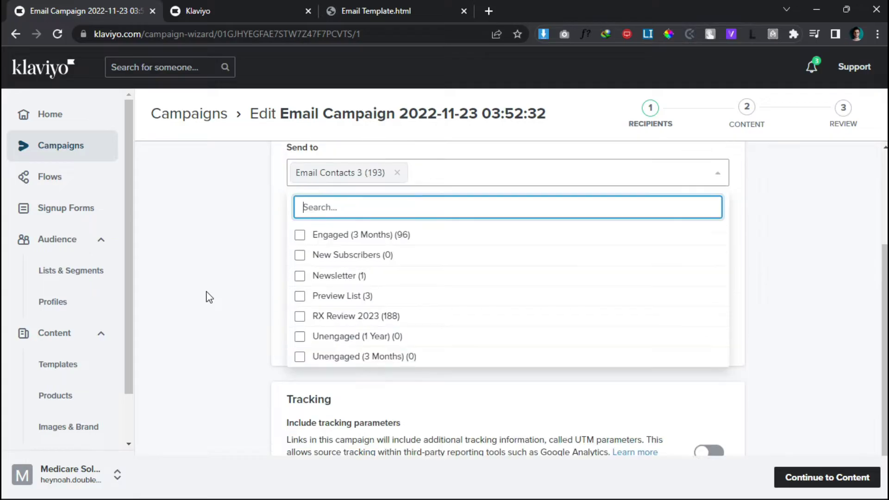
scroll(219, 283, "up", 1)
left_click(224, 282)
scroll(224, 281, "down", 2)
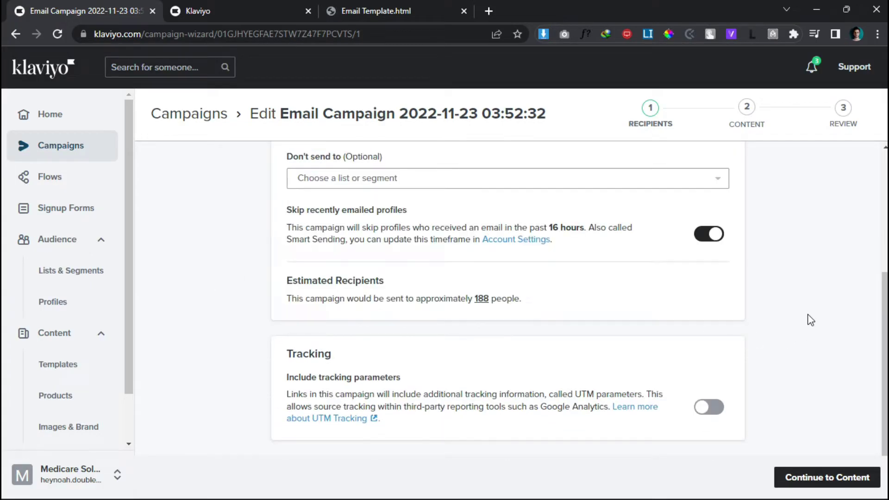
left_click(832, 480)
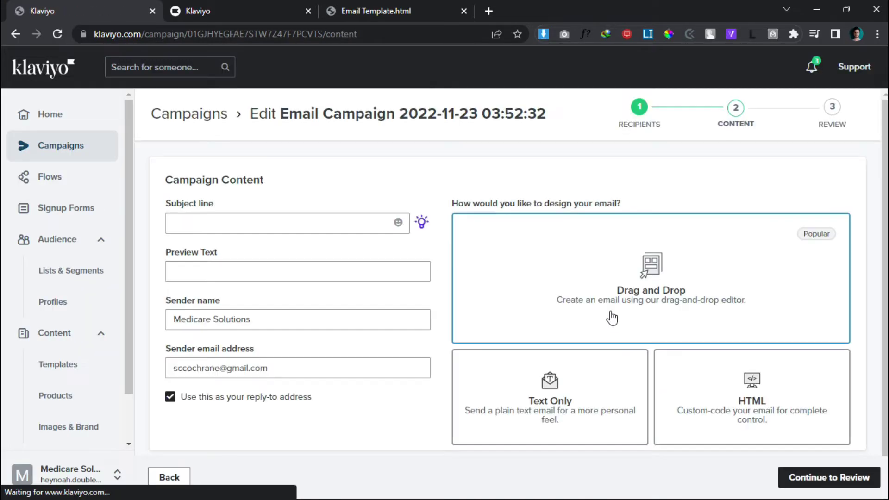
left_click(644, 130)
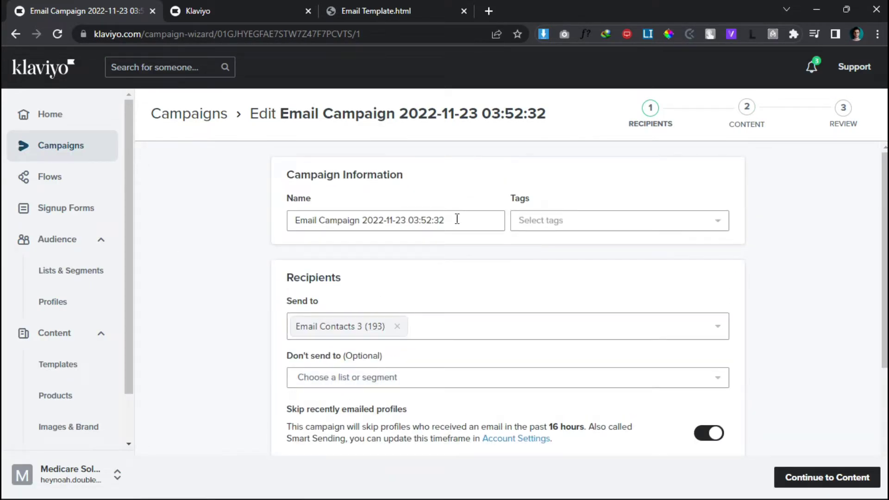
Replace the name's date stamp, enable Include tracking parameters, and continue to content
left_click_drag(456, 220, 364, 220)
key("BackSpace")
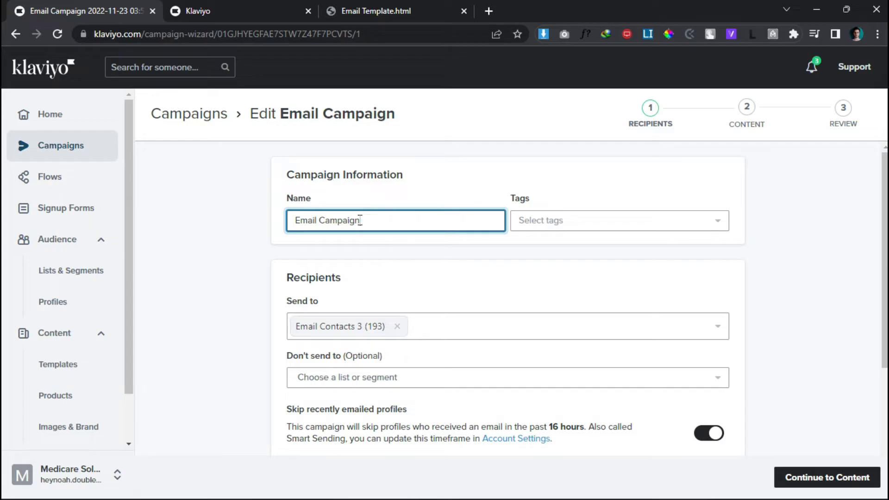
type("3 Rx F")
type("orm")
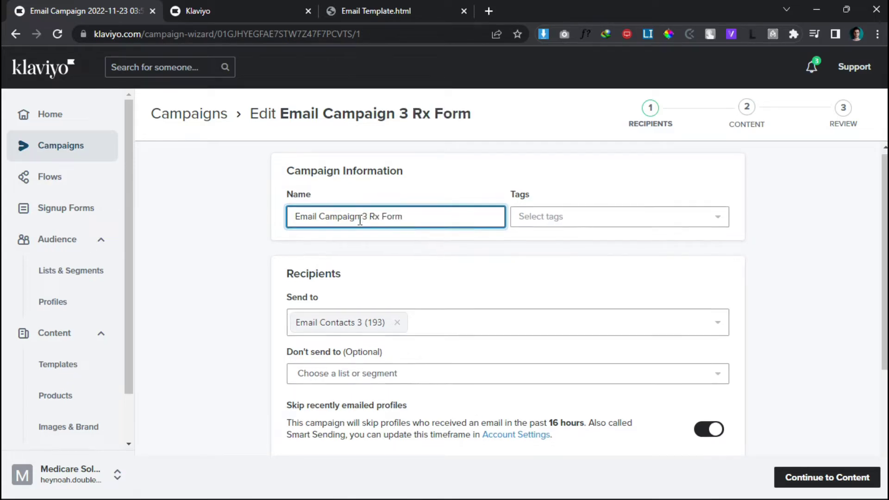
scroll(365, 248, "down", 2)
scroll(368, 215, "down", 1)
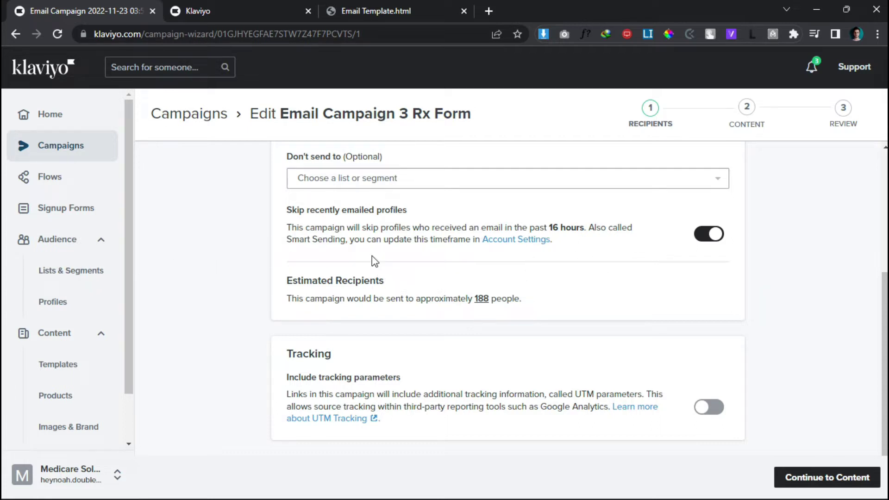
left_click(708, 406)
scroll(472, 355, "down", 1)
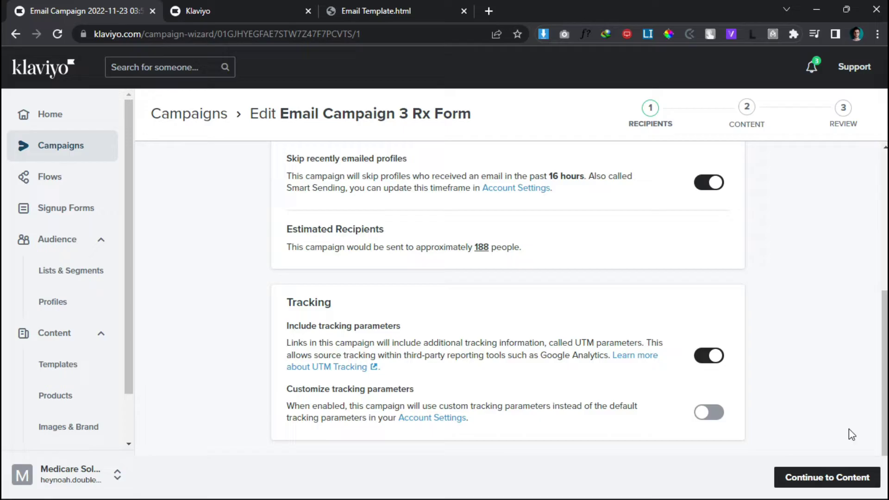
left_click(802, 488)
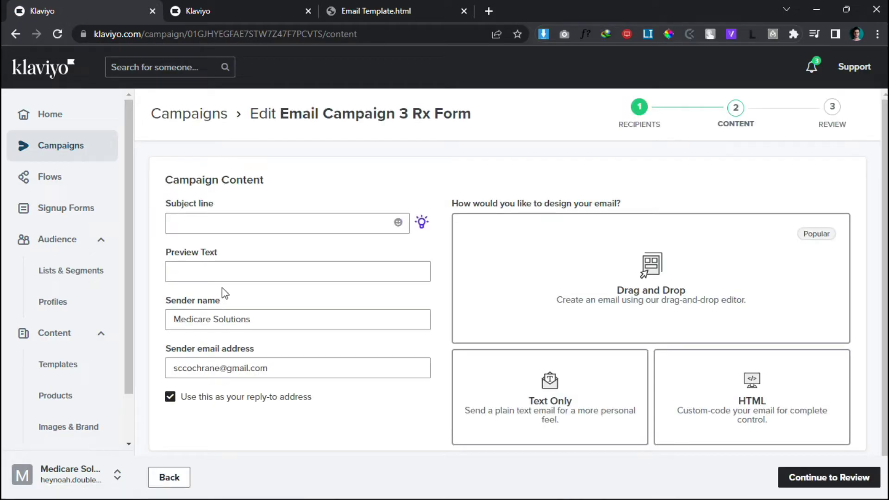
Paste the subject line 'Please Submit Your RX Review Form 2023'
left_click(299, 223)
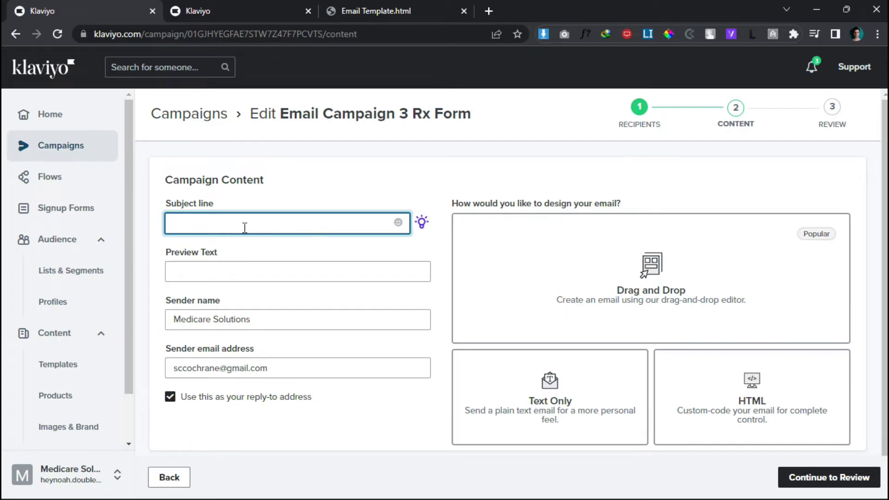
type("Please Submit Your RX Review Form 2023")
scroll(279, 271, "down", 1)
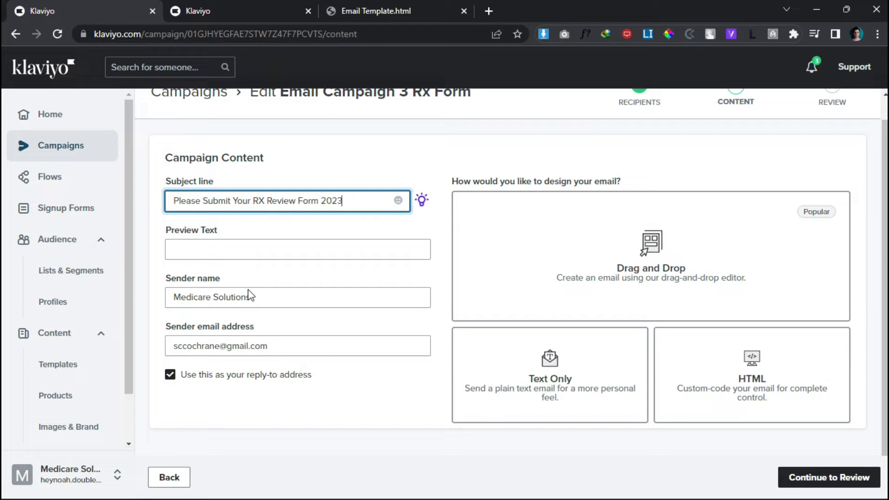
left_click_drag(291, 345, 139, 354)
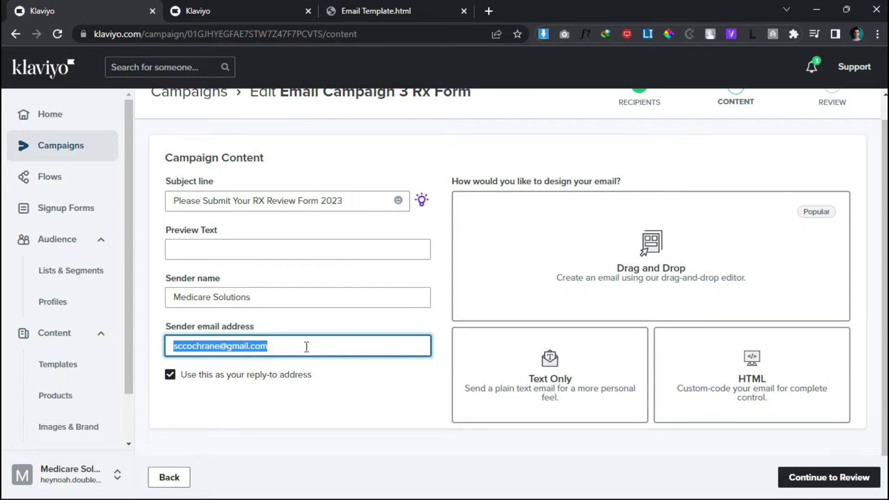
left_click(225, 418)
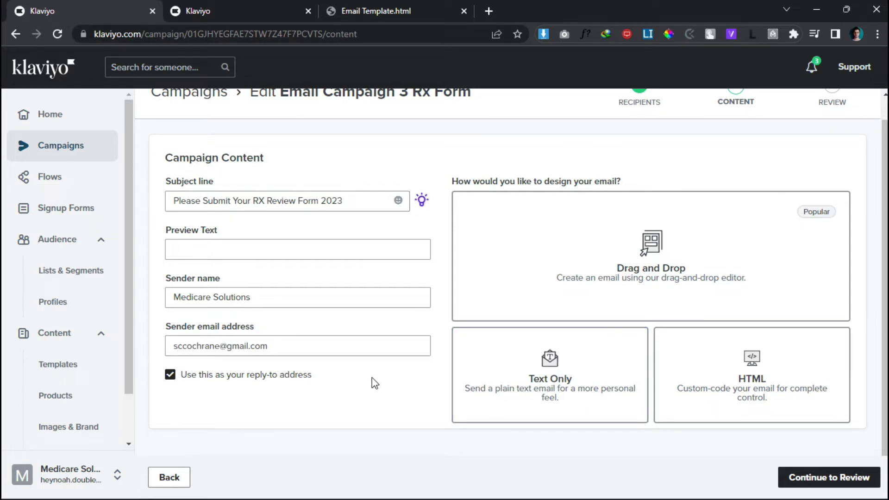
left_click(295, 349)
left_click_drag(297, 350, 173, 345)
key("ctrl+v")
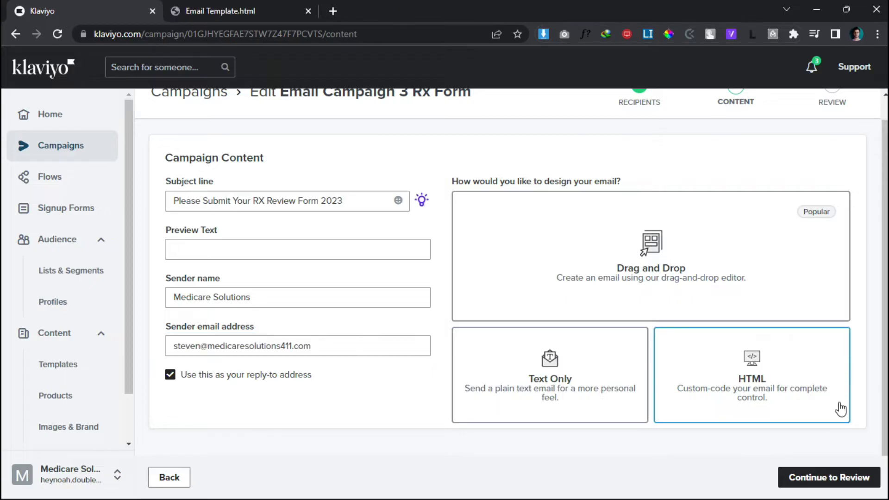
Choose the custom HTML editor for the campaign and return to the rendered template tab
left_click(223, 12)
scroll(319, 331, "up", 5)
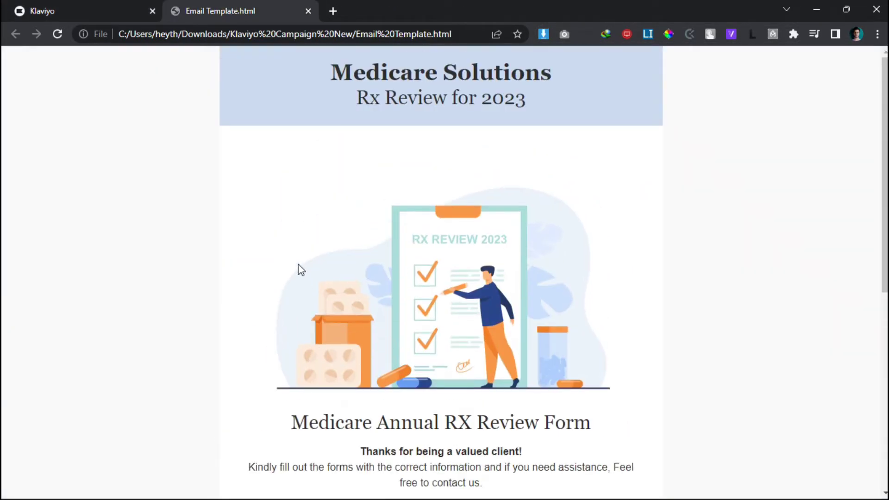
left_click(42, 11)
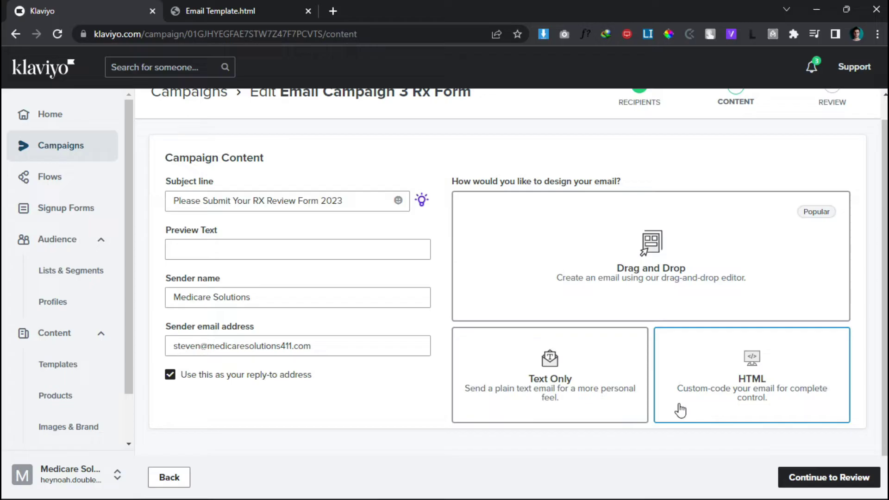
left_click(665, 396)
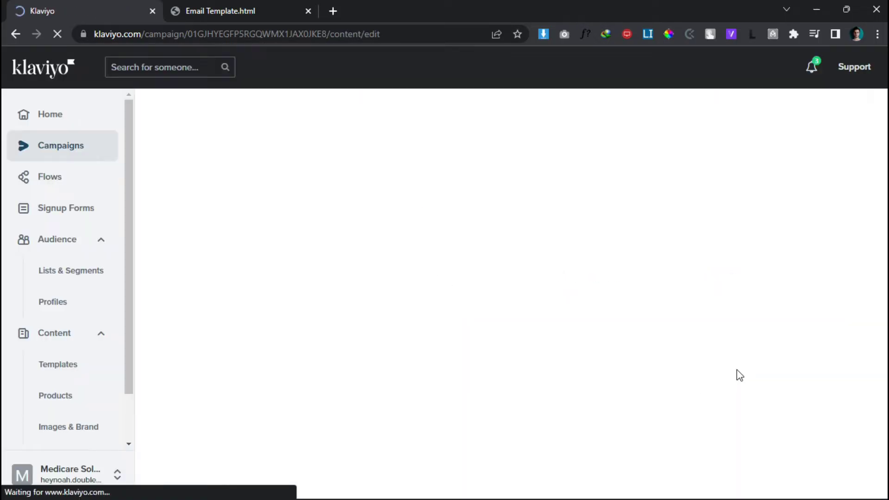
left_click(230, 11)
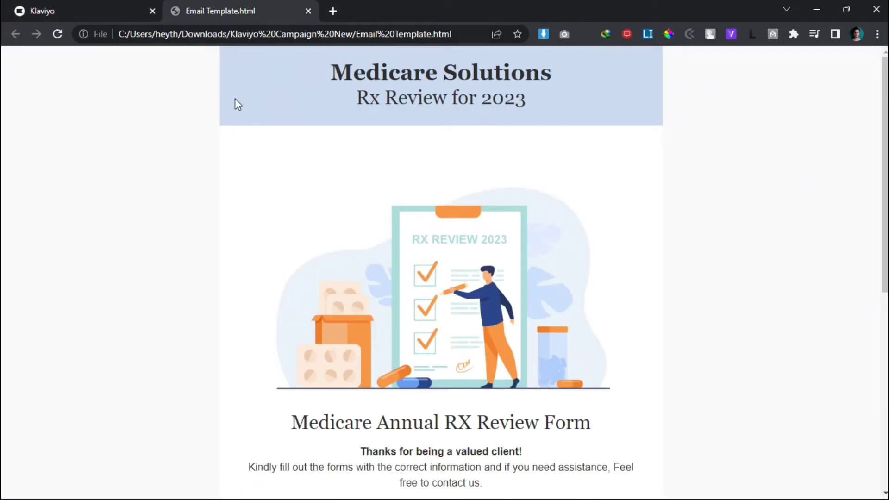
View the template's page source, select all its HTML, then return to the rendered template
right_click(123, 200)
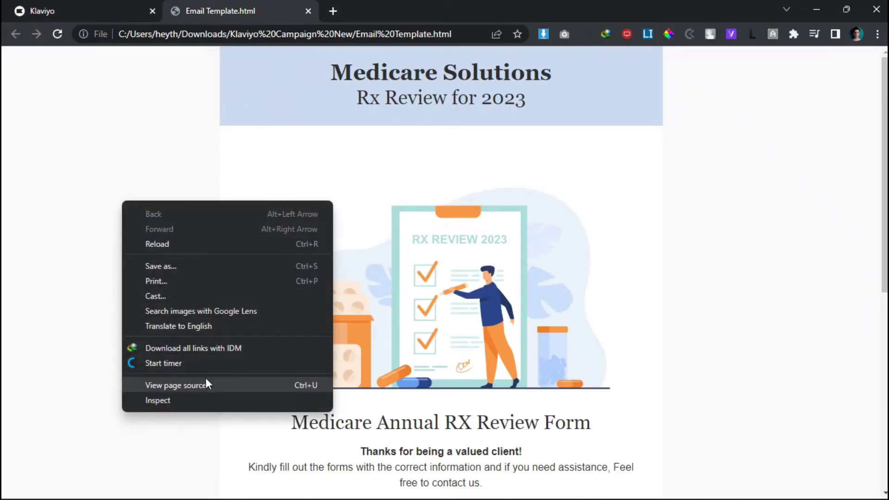
left_click(738, 303)
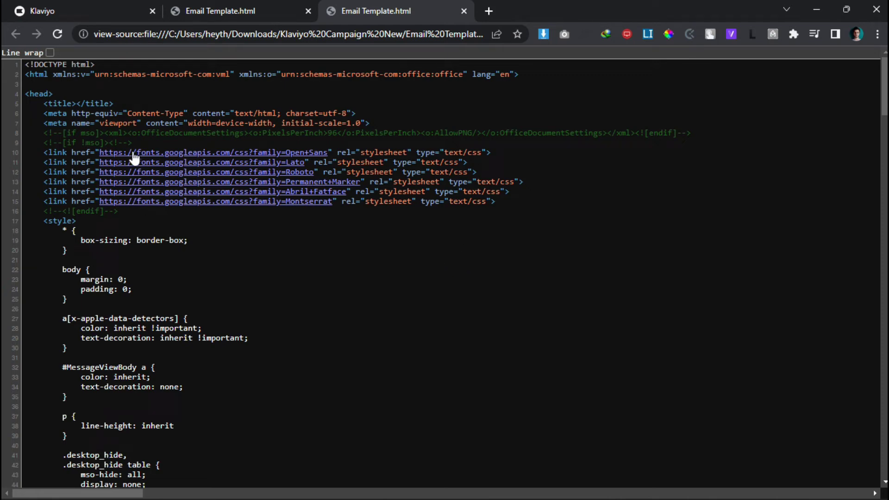
key("ctrl+a")
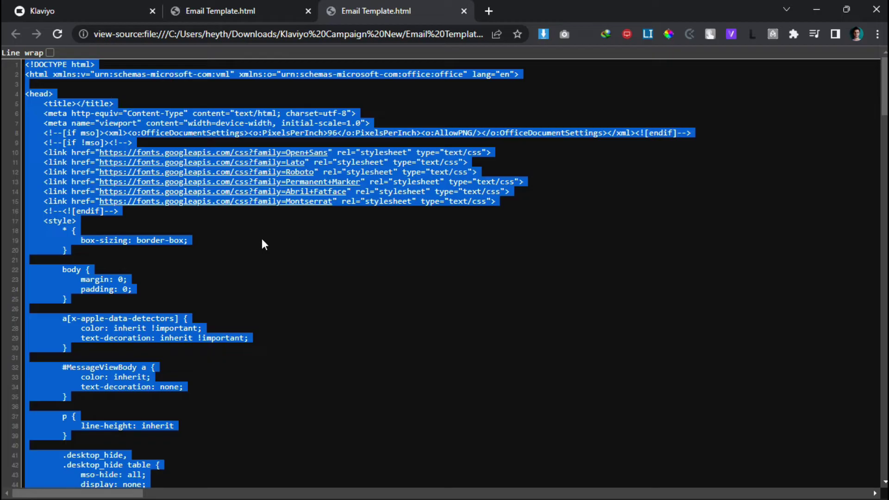
left_click(270, 6)
Paste the copied template source over the campaign's existing code and dismiss the preview options
left_click(25, 7)
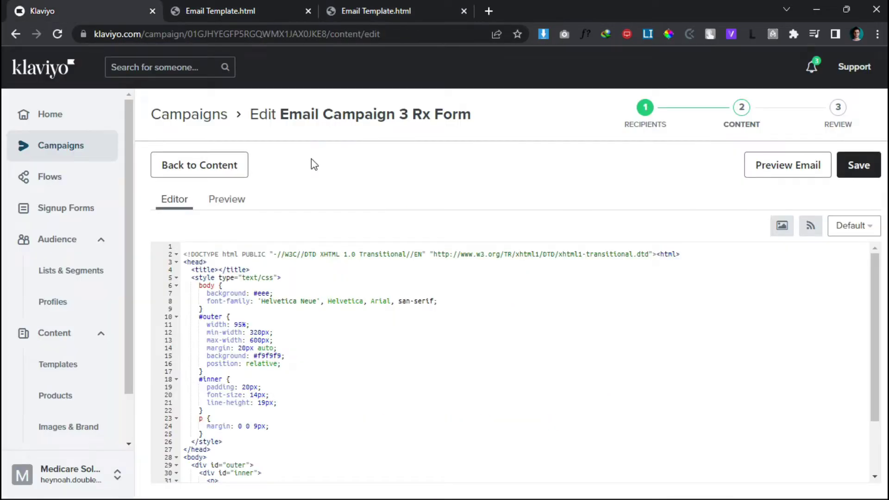
left_click(321, 311)
key("ctrl+a")
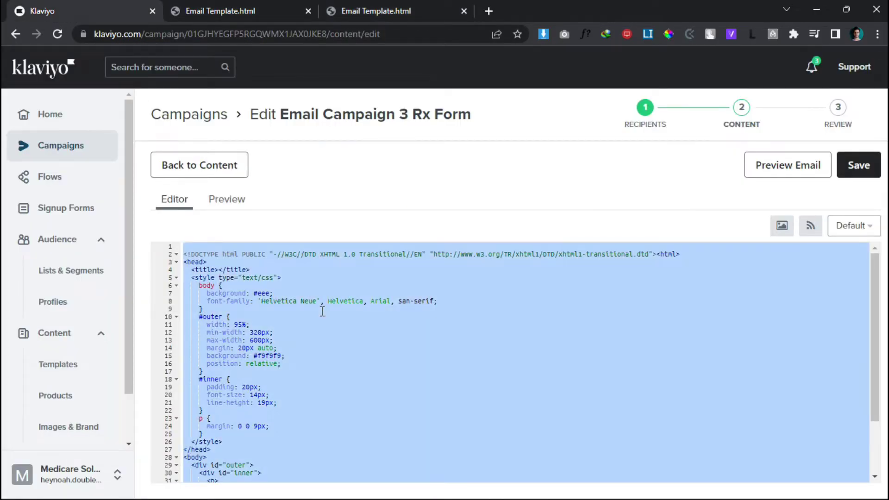
key("ctrl+v")
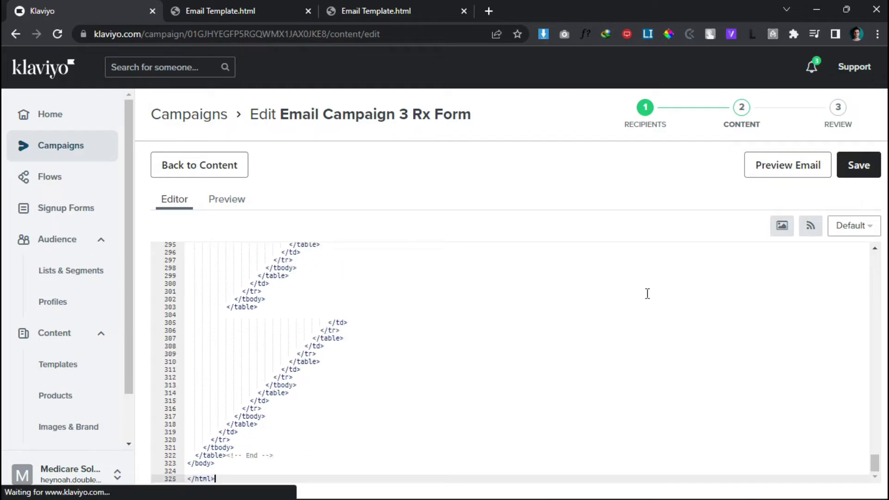
scroll(647, 293, "up", 5)
left_click(771, 166)
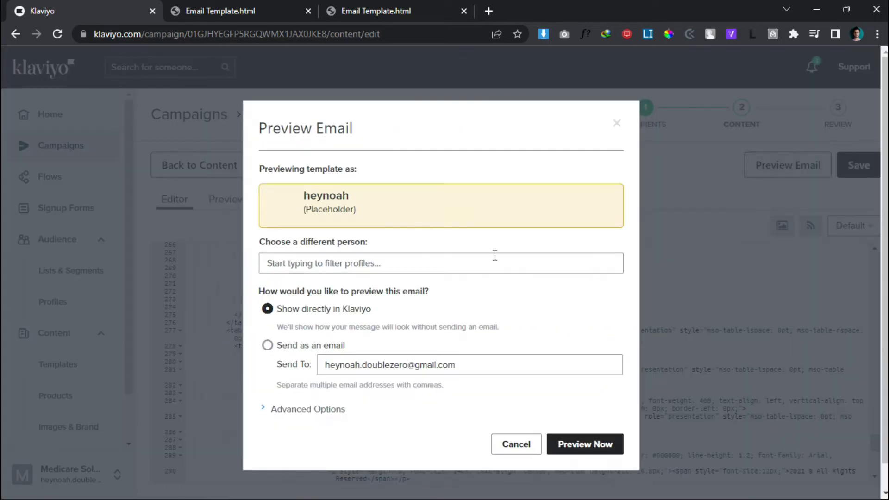
left_click(531, 446)
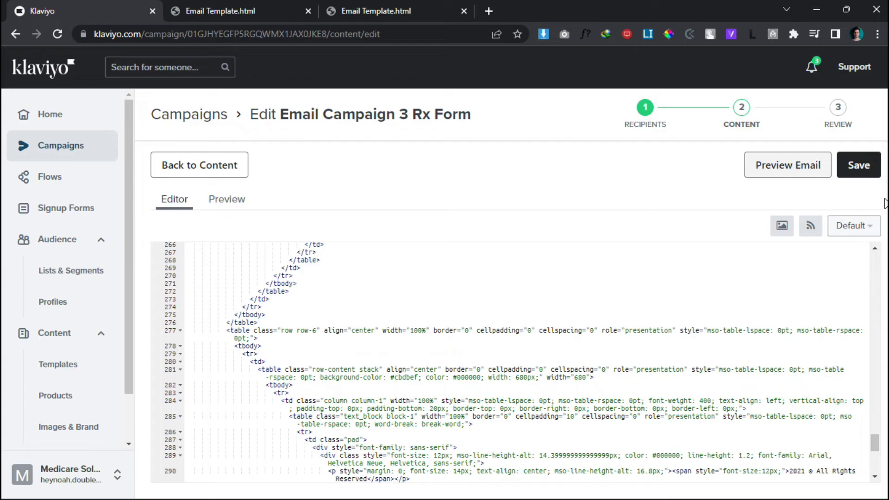
Save the rendered email, return to the content page and check mobile and desktop previews
left_click(240, 209)
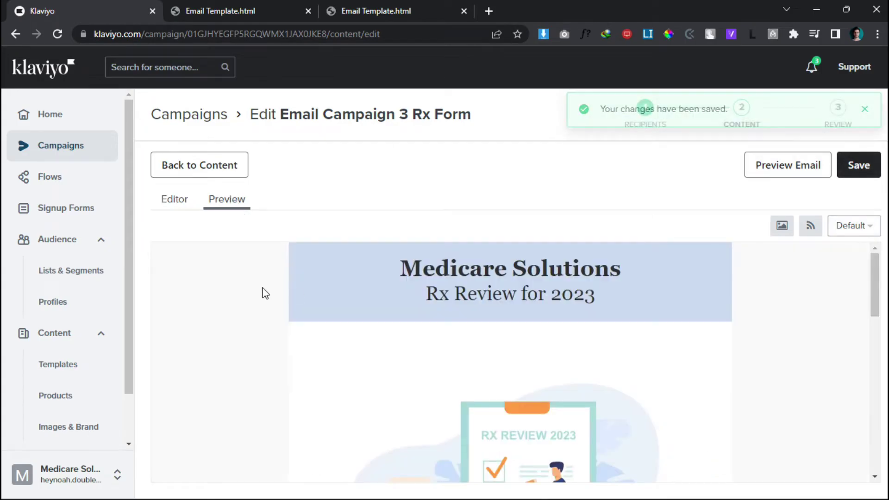
scroll(262, 292, "down", 3)
scroll(774, 315, "up", 2)
scroll(220, 346, "down", 2)
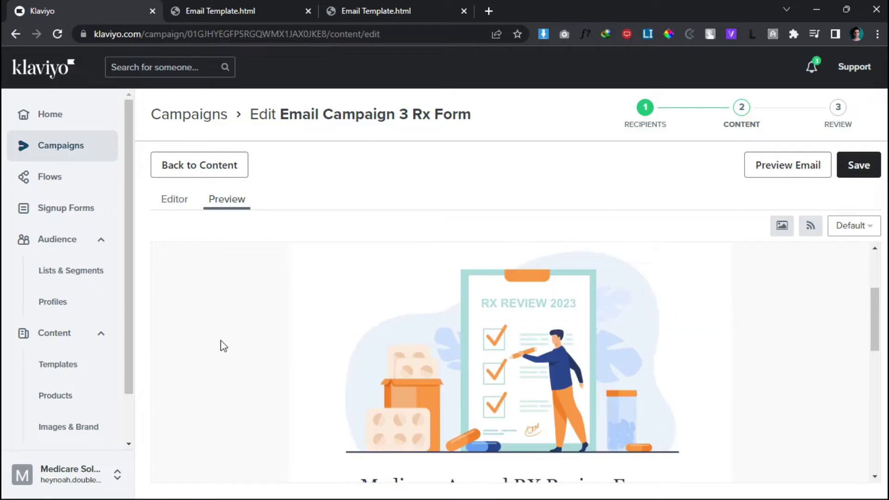
scroll(220, 345, "down", 2)
scroll(695, 307, "down", 2)
scroll(345, 305, "down", 3)
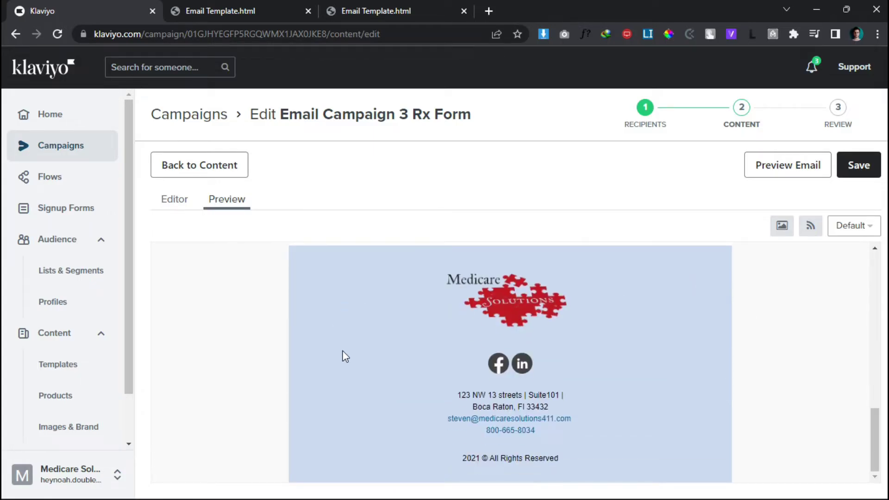
scroll(345, 357, "up", 5)
scroll(343, 359, "up", 1)
scroll(344, 360, "up", 2)
scroll(344, 359, "up", 2)
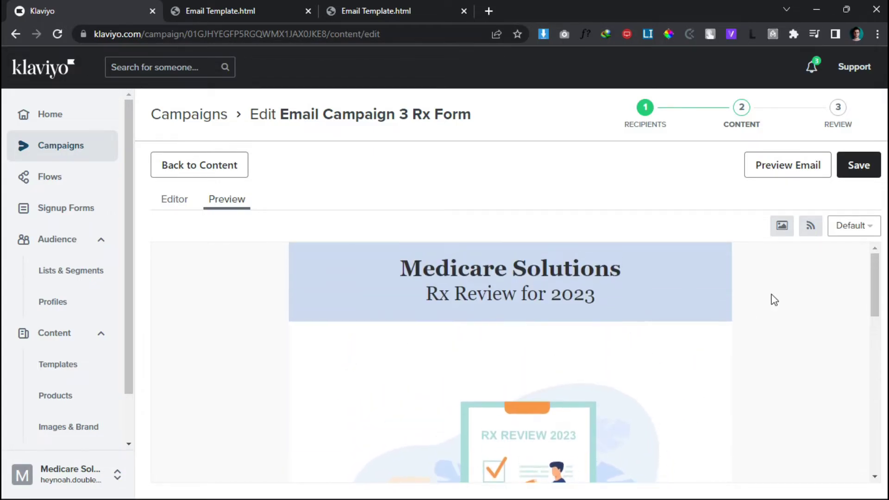
left_click(859, 167)
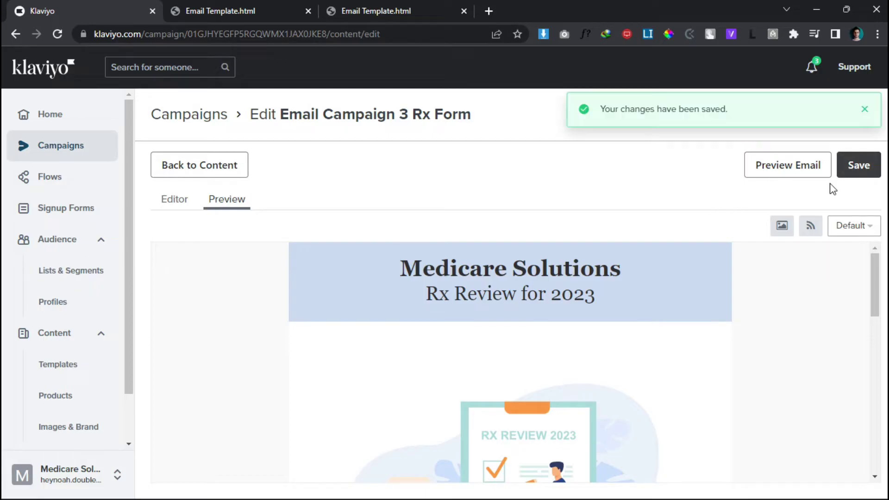
left_click(173, 175)
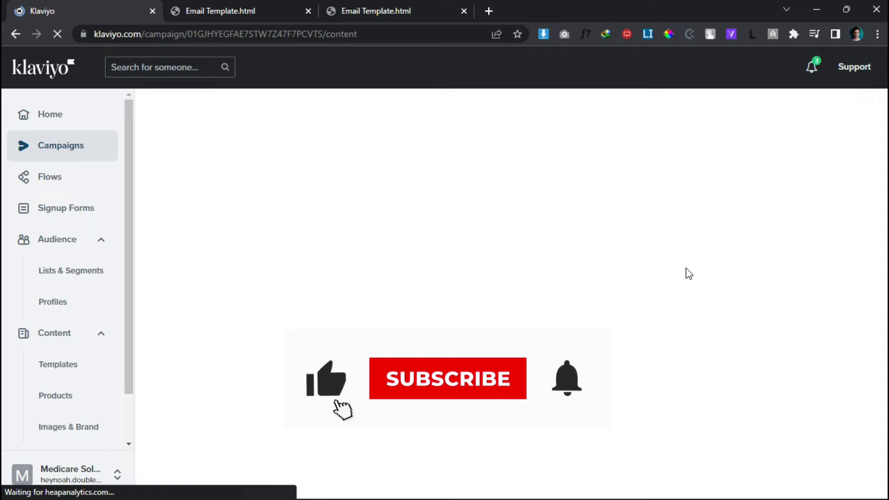
scroll(558, 285, "down", 3)
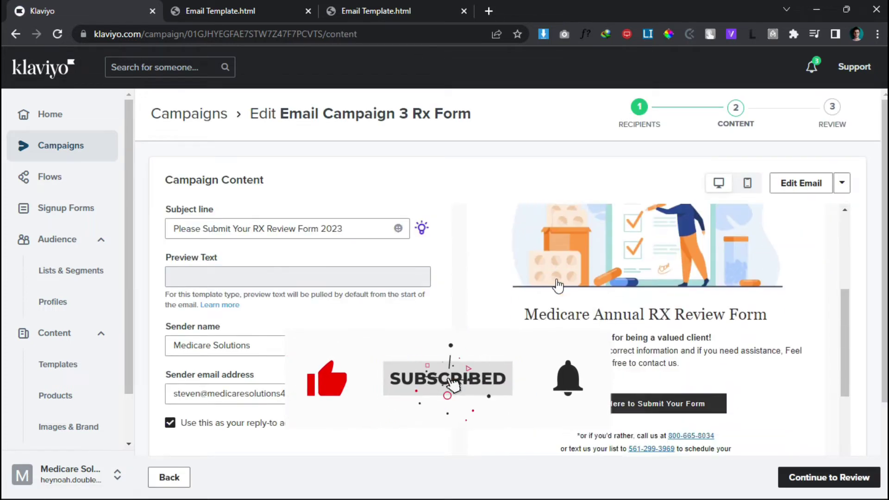
scroll(558, 285, "down", 3)
scroll(684, 211, "up", 3)
scroll(685, 211, "up", 5)
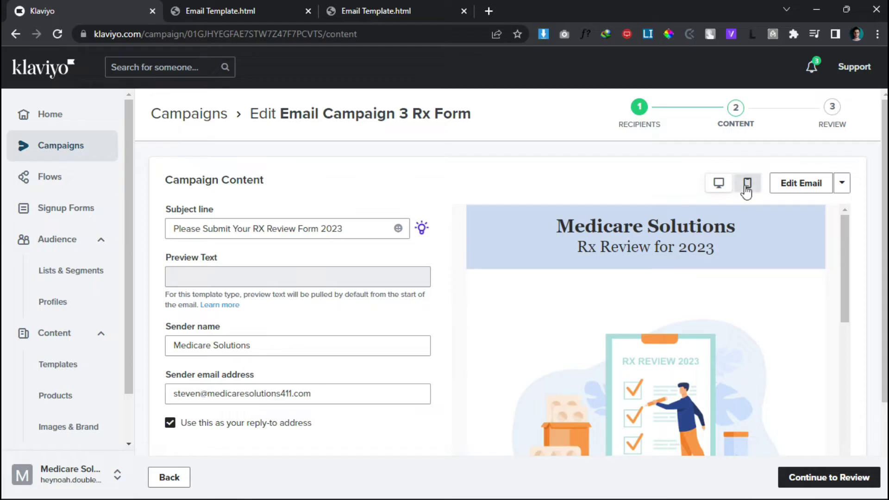
left_click(747, 185)
scroll(607, 313, "down", 3)
scroll(607, 319, "down", 2)
scroll(662, 318, "up", 4)
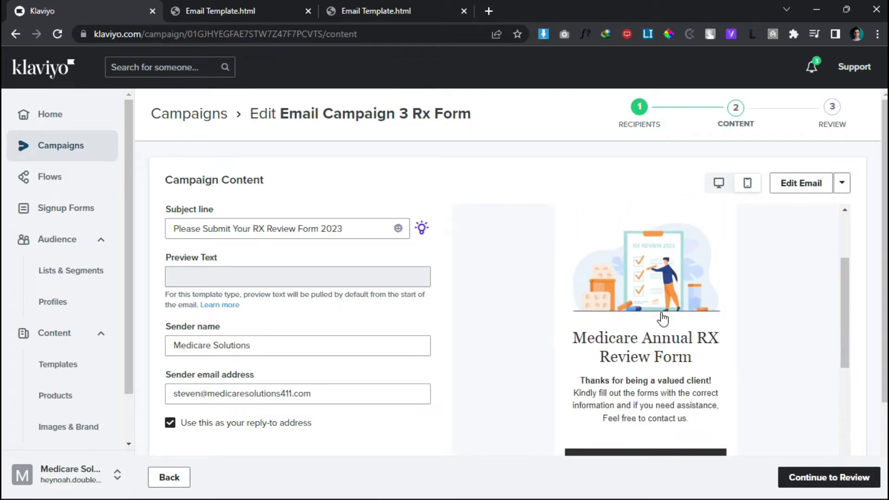
scroll(662, 319, "up", 2)
left_click(719, 183)
scroll(646, 313, "down", 3)
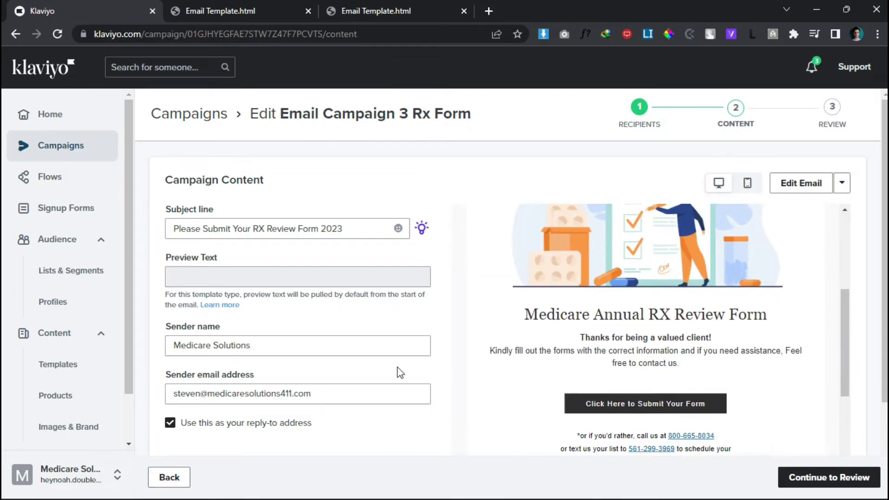
scroll(375, 372, "down", 2)
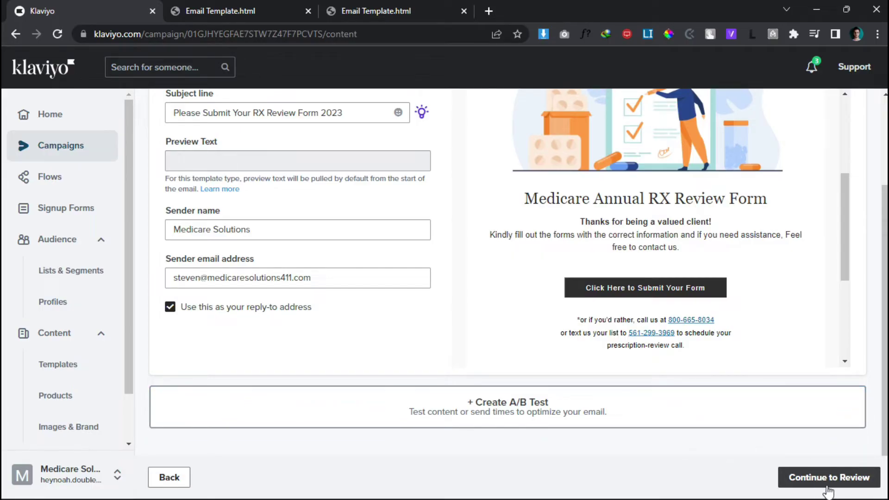
Continue to the campaign's Ready to Send review checklist
left_click(828, 486)
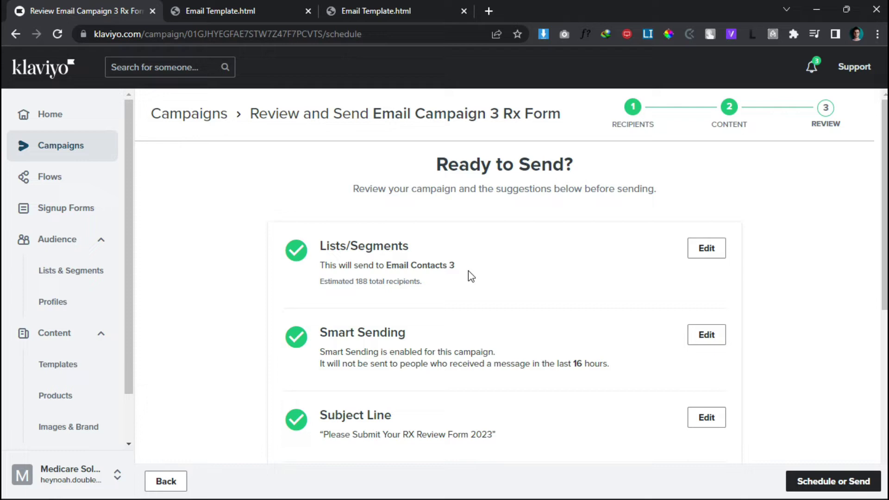
scroll(468, 276, "down", 1)
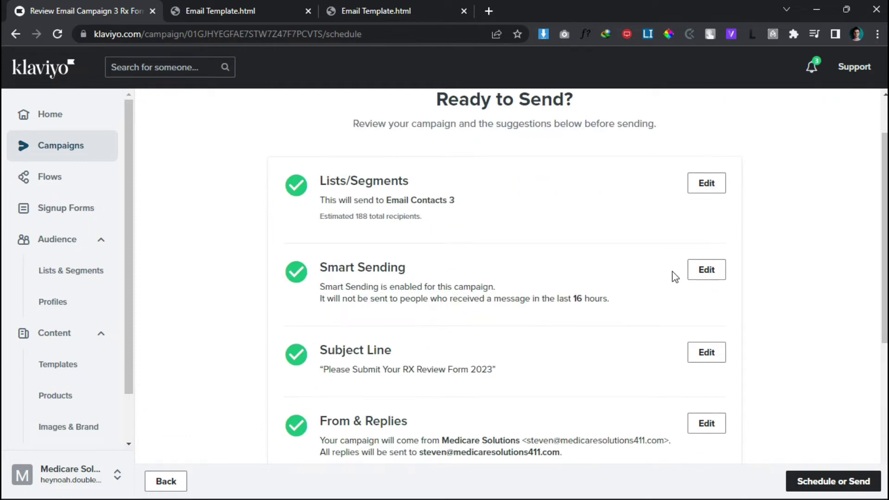
scroll(285, 272, "down", 1)
scroll(403, 234, "down", 1)
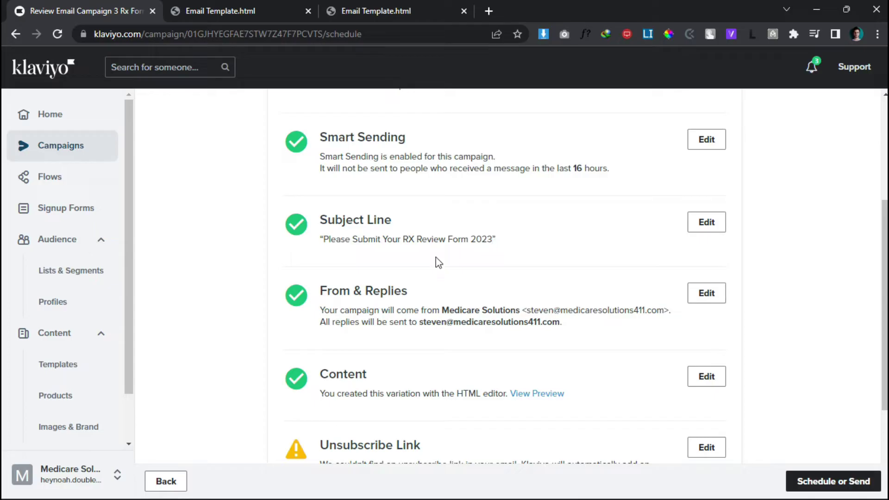
scroll(217, 273, "down", 1)
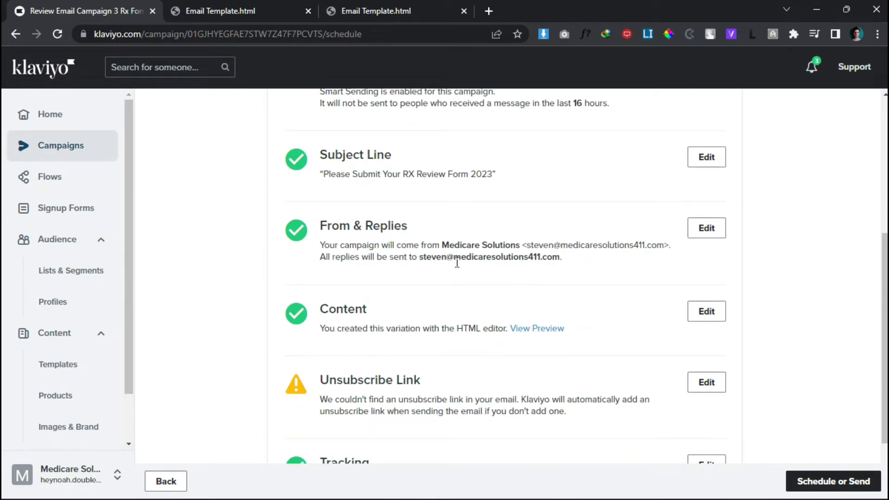
scroll(234, 292, "down", 1)
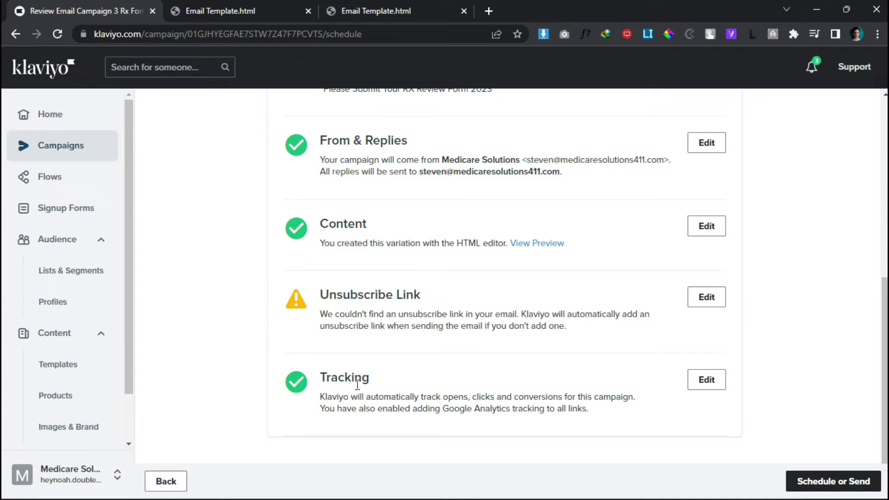
scroll(833, 400, "up", 5)
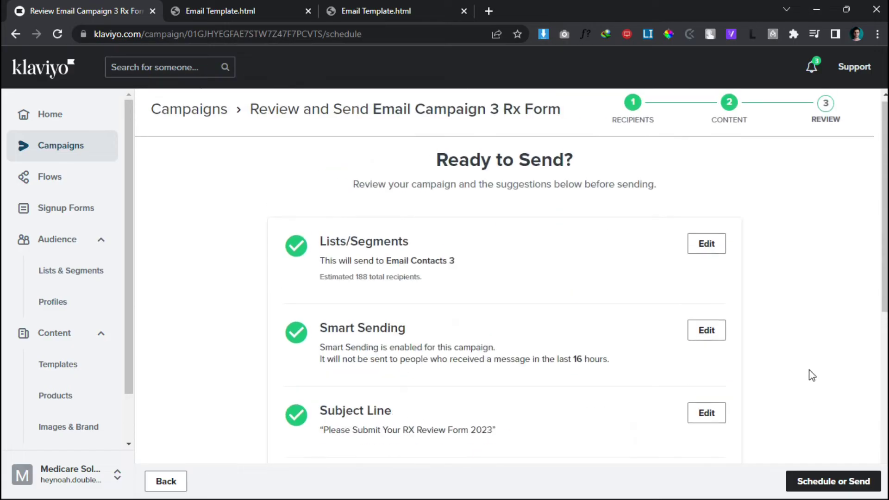
scroll(814, 198, "down", 1)
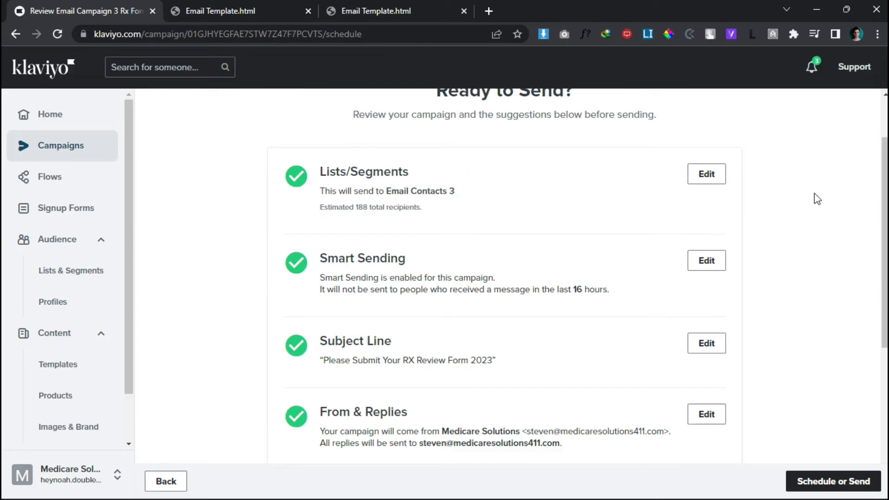
scroll(839, 298, "down", 2)
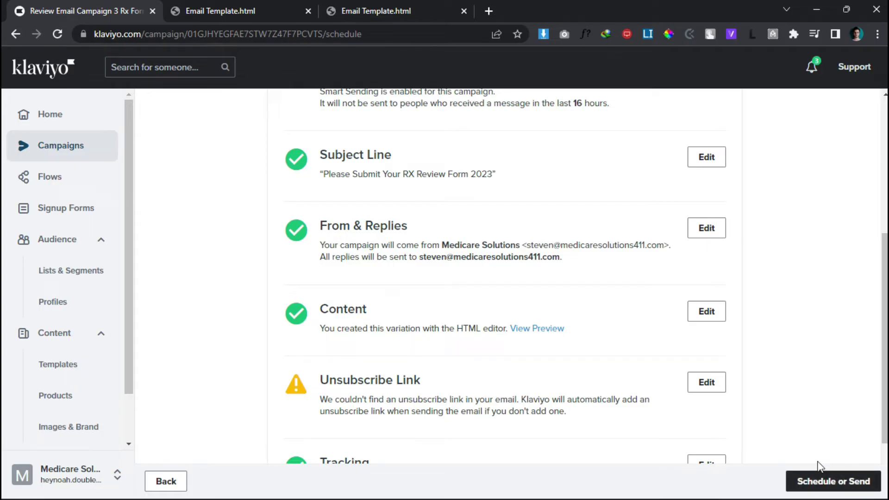
Choose Schedule and a Nov 25th 1:00pm send time for 'Email Campaign 3 Rx Form'
left_click(812, 478)
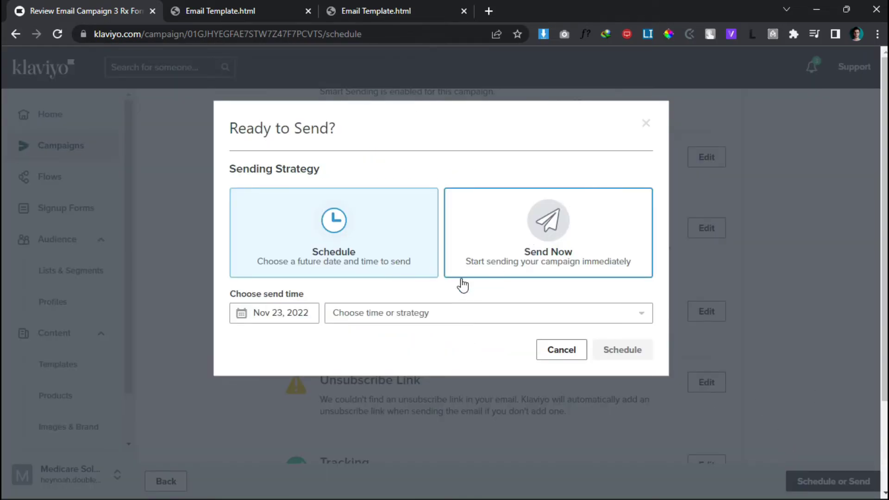
left_click(417, 313)
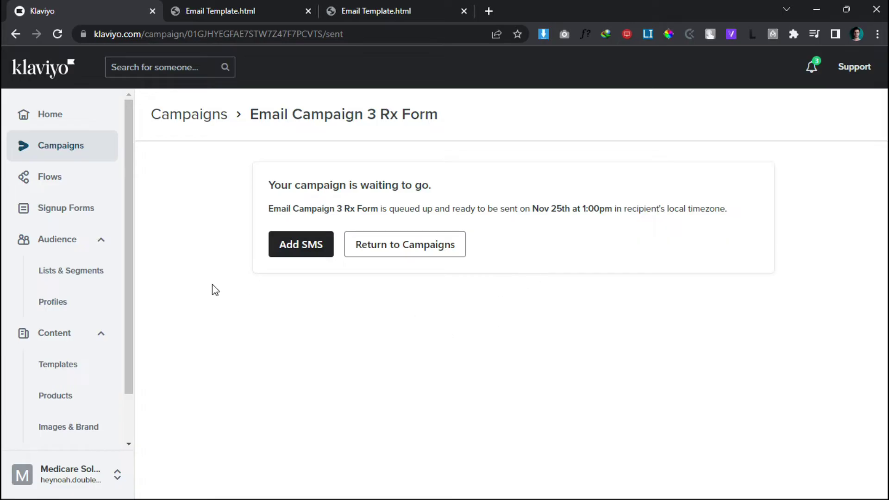
Close the extra Email Template.html tab and go to the Campaigns overview
left_click(31, 121)
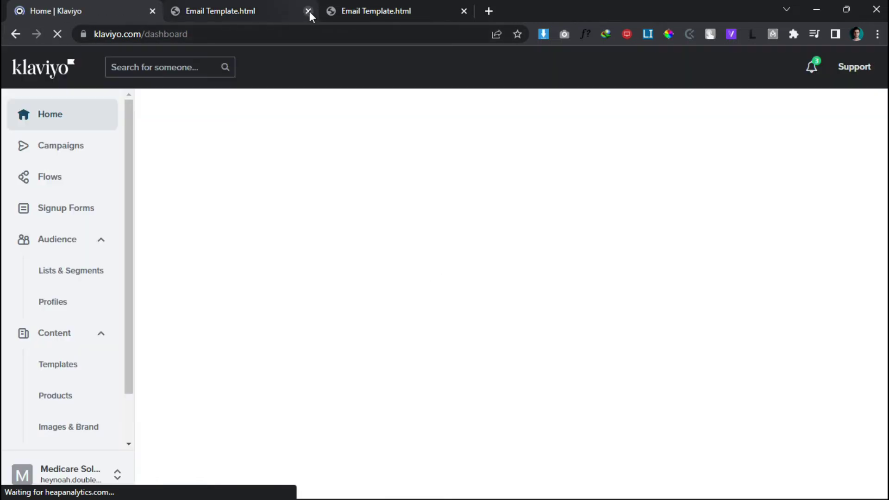
left_click(309, 12)
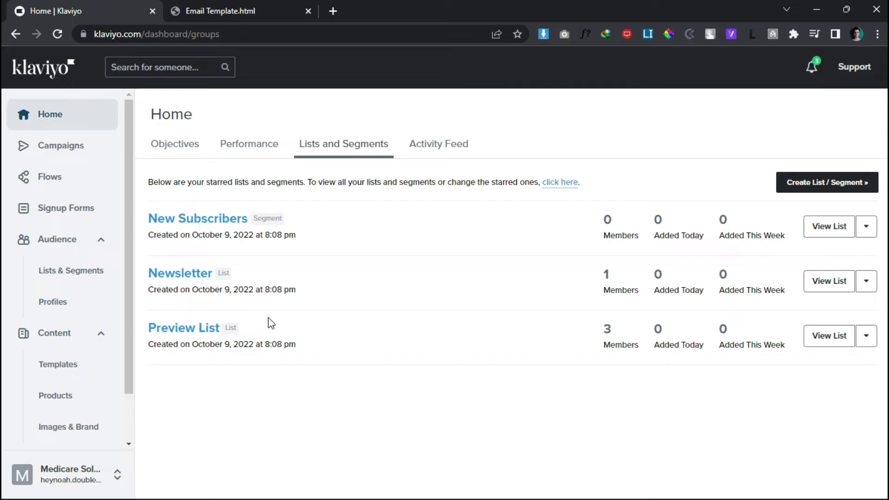
left_click(61, 153)
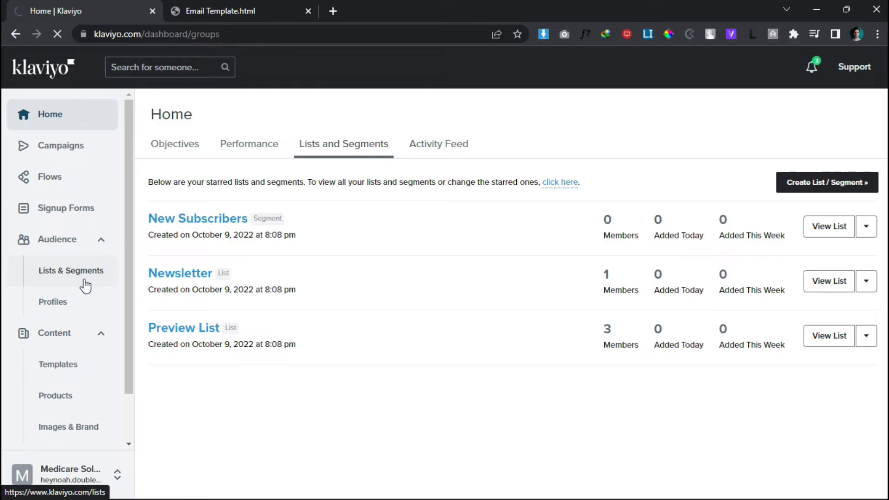
Clear the File Explorer selection, return to Klaviyo and show the Lists & Segments overview
left_click(582, 485)
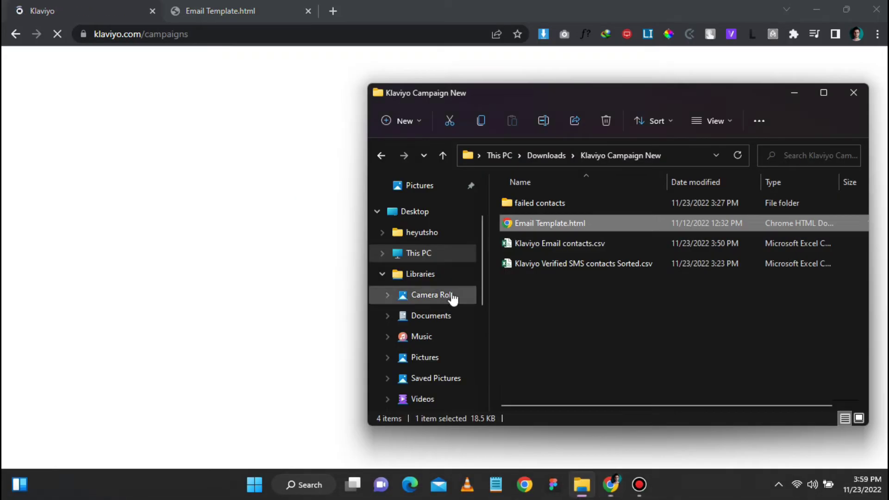
left_click(546, 293)
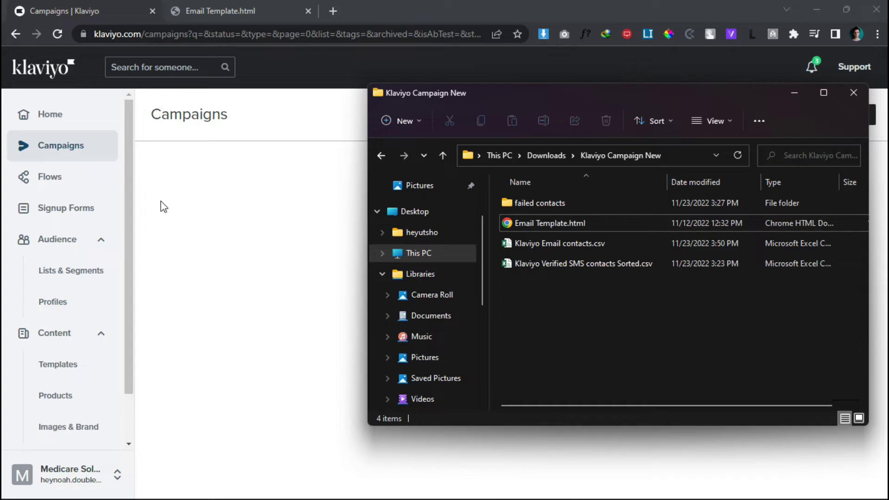
left_click(225, 109)
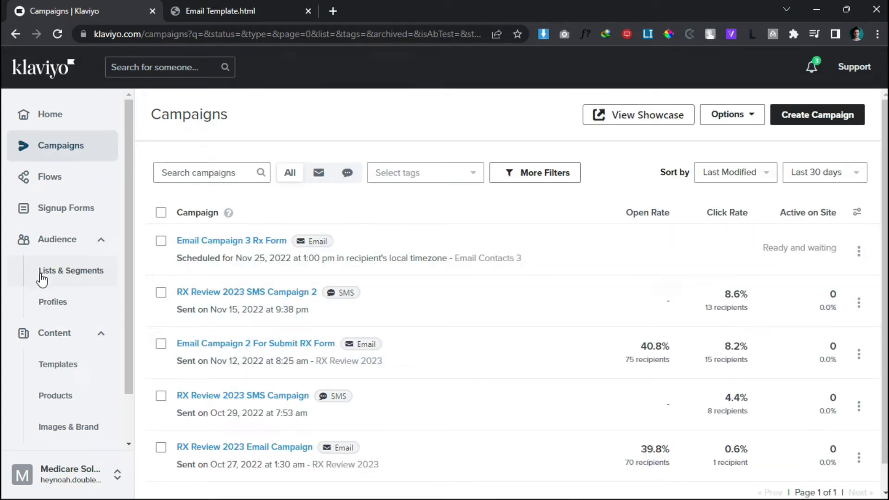
left_click(66, 276)
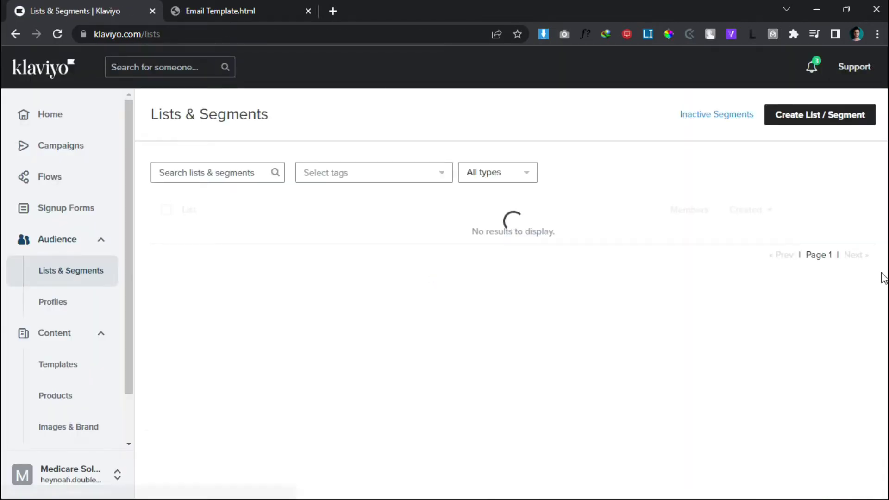
Create a new list named 'RX Form SMS contacts Updated'
left_click(808, 120)
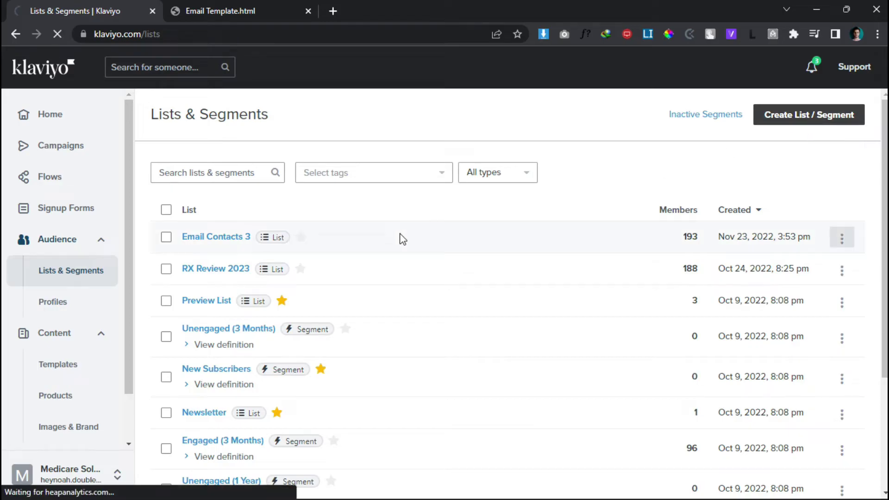
left_click(401, 254)
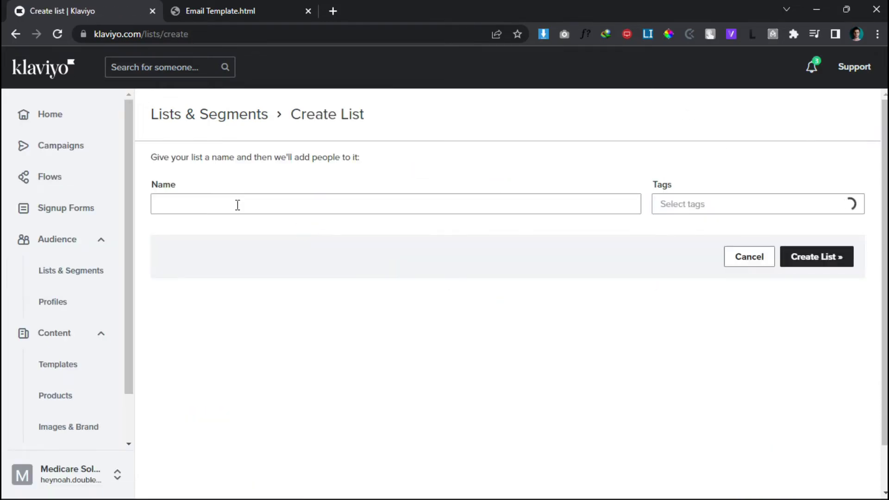
left_click(236, 204)
type("RX Form SMS contacts Updated")
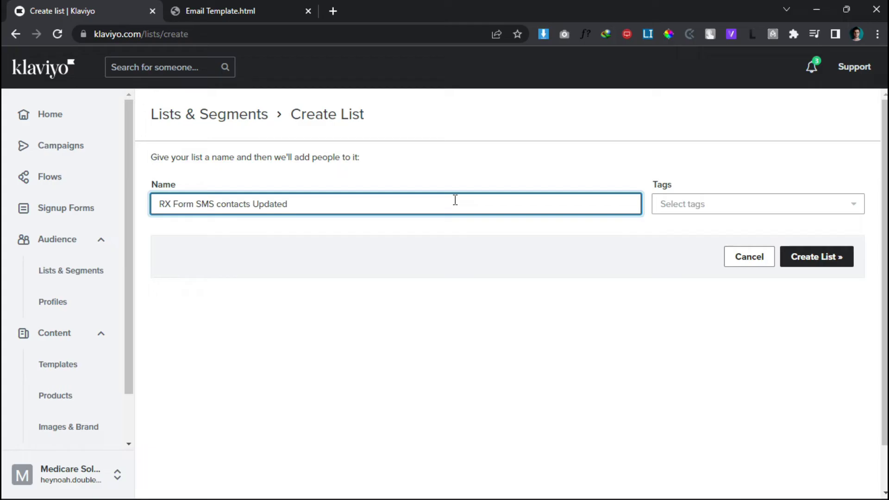
left_click(806, 256)
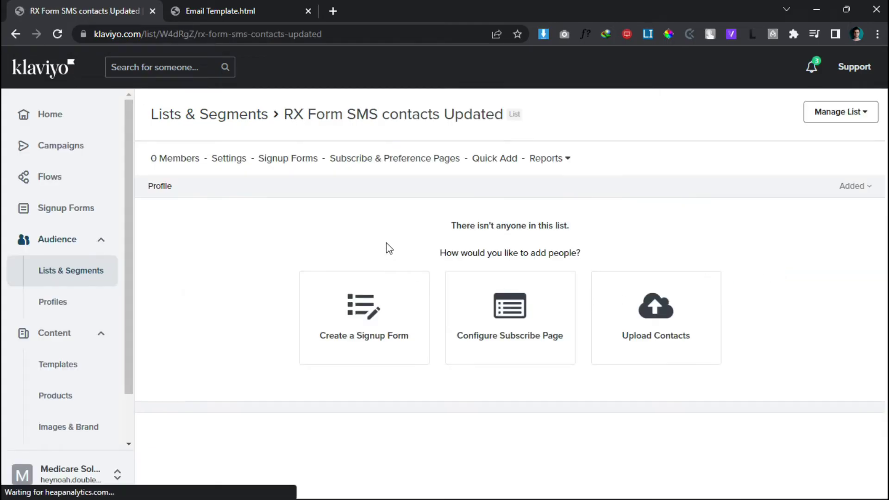
Drag 'Klaviyo Verified SMS contacts Sorted.csv' from File Explorer onto the list's upload zone
left_click(656, 318)
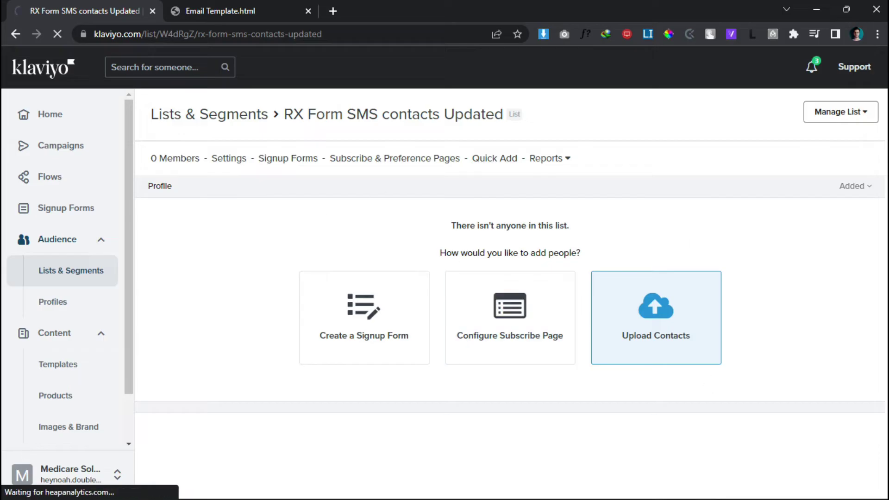
left_click(581, 492)
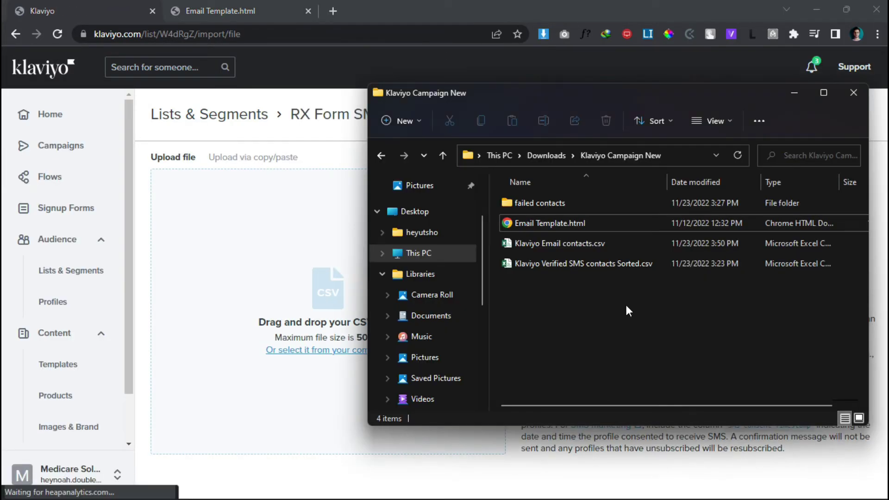
left_click(626, 270)
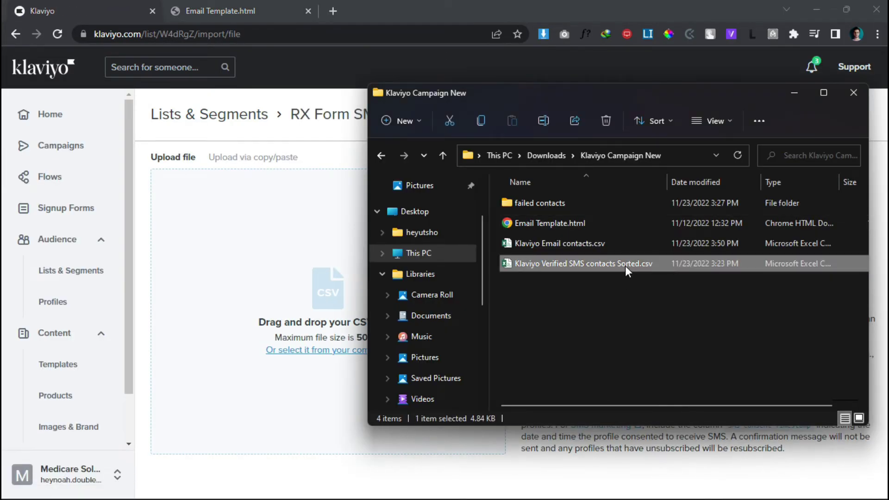
left_click_drag(625, 267, 327, 274)
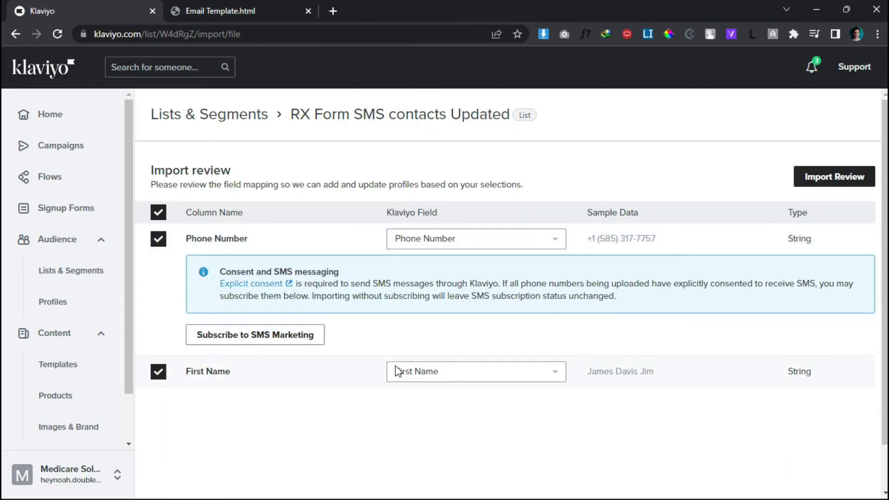
scroll(625, 351, "down", 3)
scroll(727, 348, "up", 3)
Accept the column mapping and start importing the 151 contacts
left_click(834, 178)
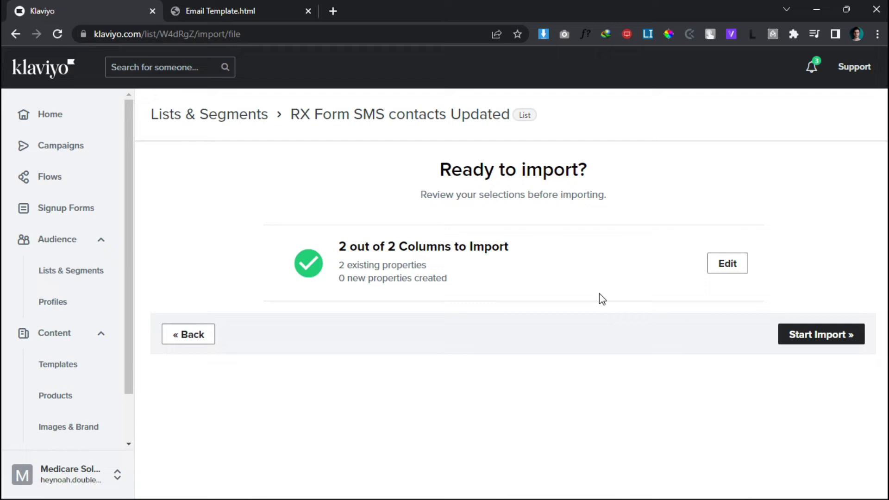
left_click(843, 335)
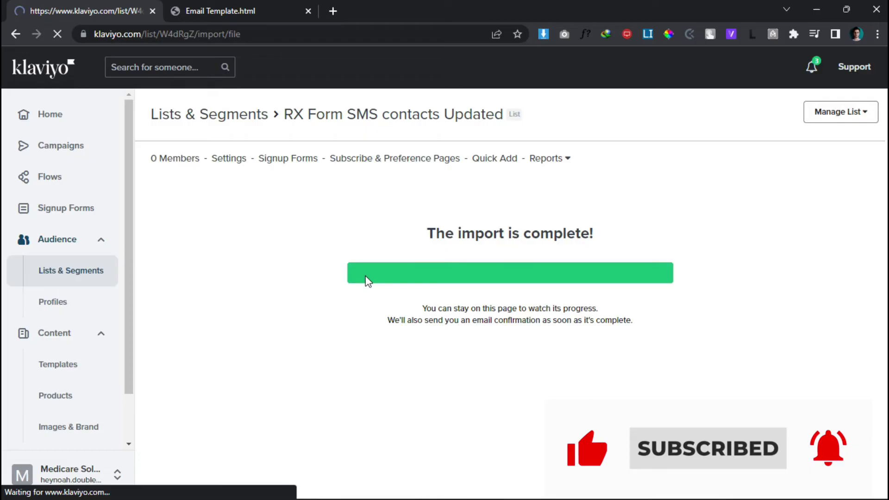
scroll(381, 394, "down", 2)
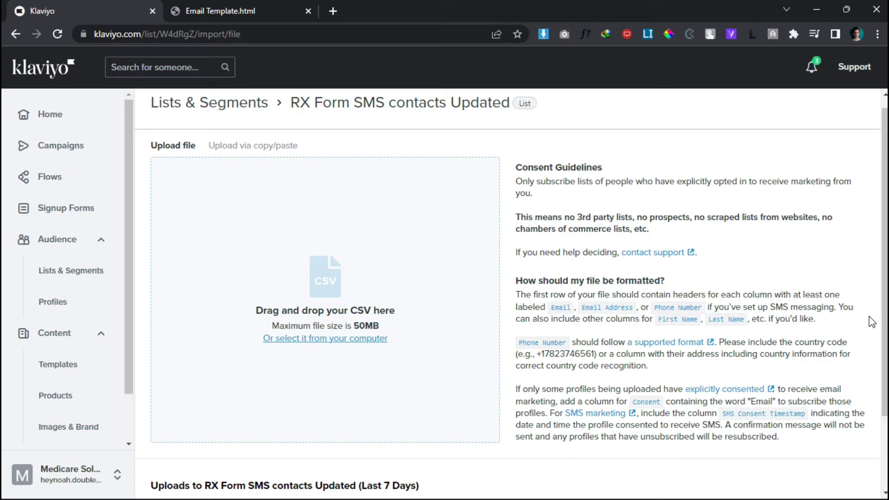
scroll(868, 318, "up", 2)
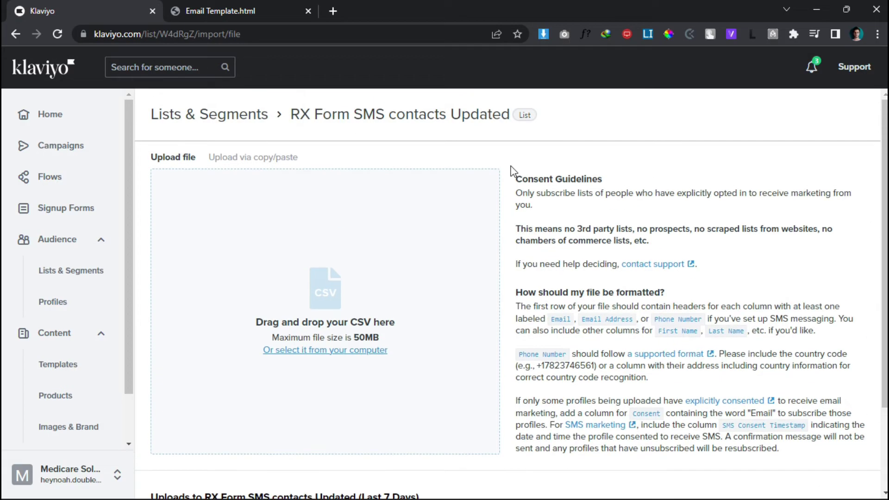
Create an SMS campaign and rename it 'SMS Campaign For RX Form New'
left_click(61, 152)
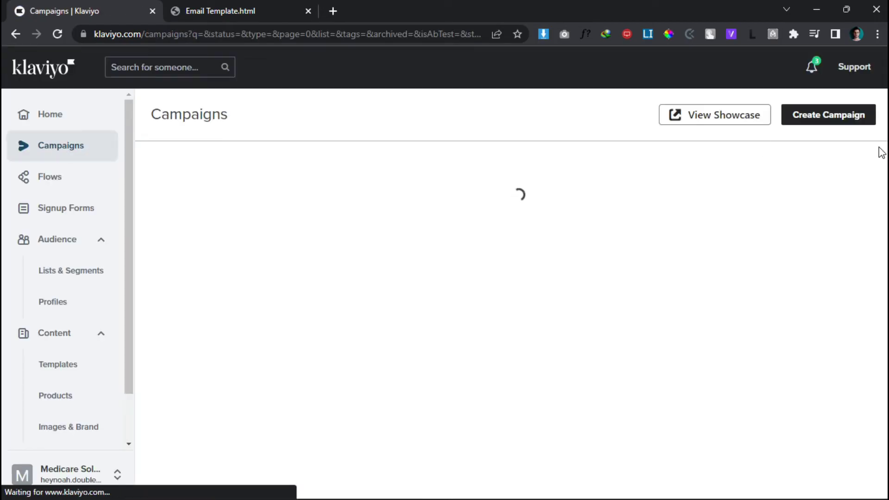
left_click(826, 120)
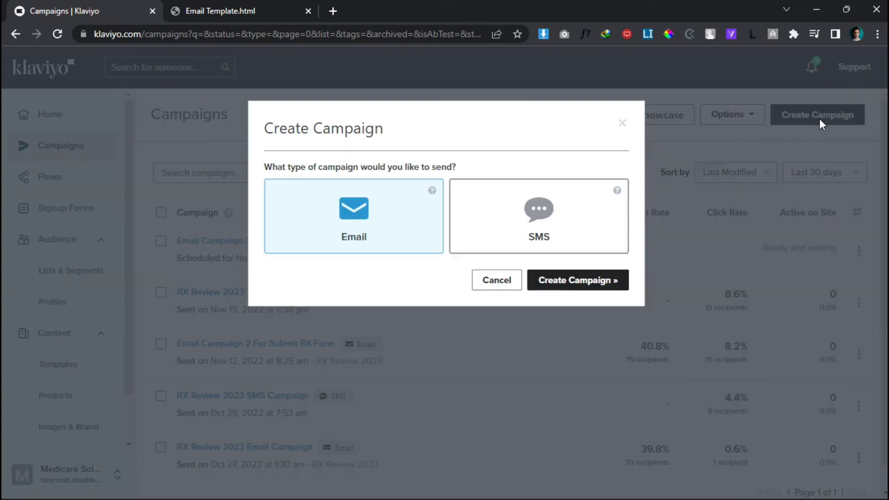
left_click(580, 243)
left_click(572, 279)
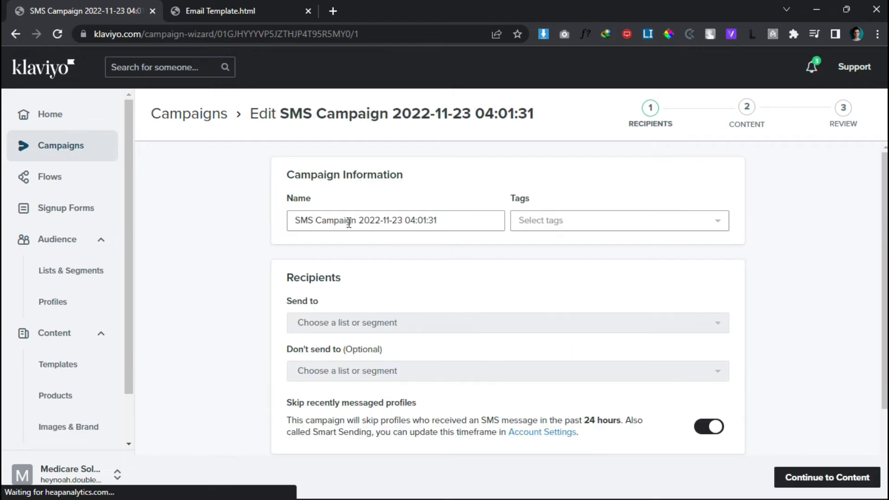
left_click_drag(447, 220, 366, 218)
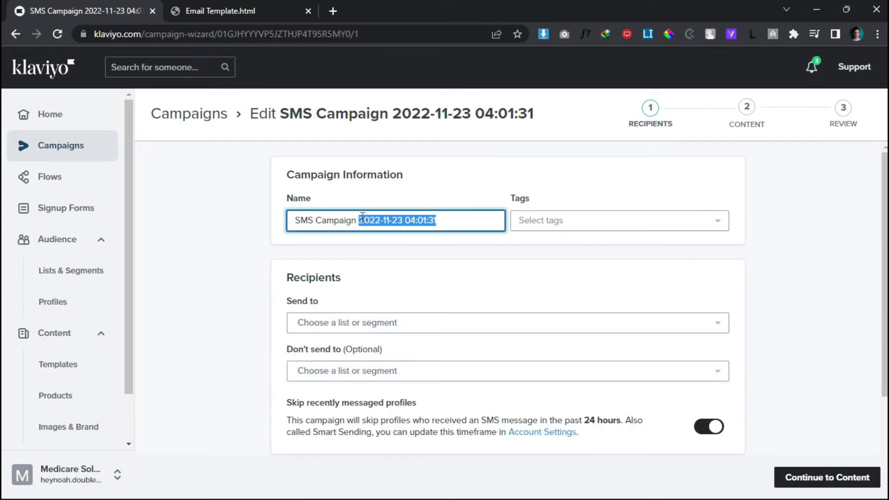
type("For R")
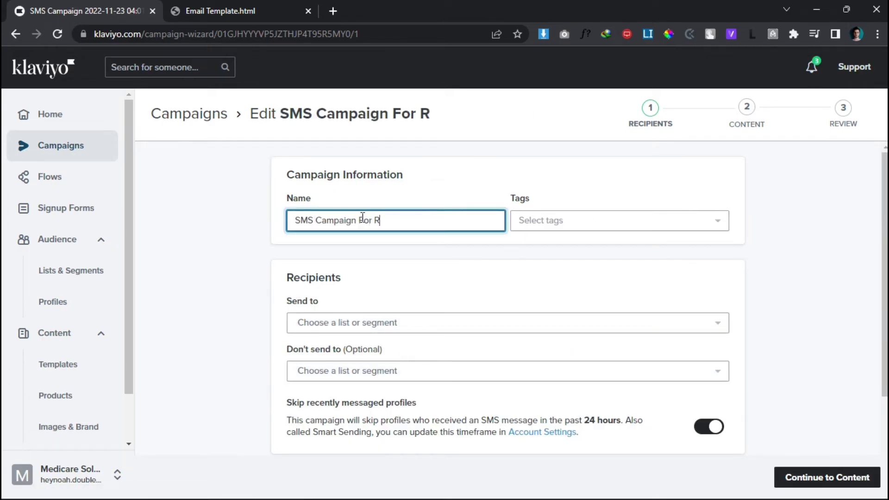
type("X Form ")
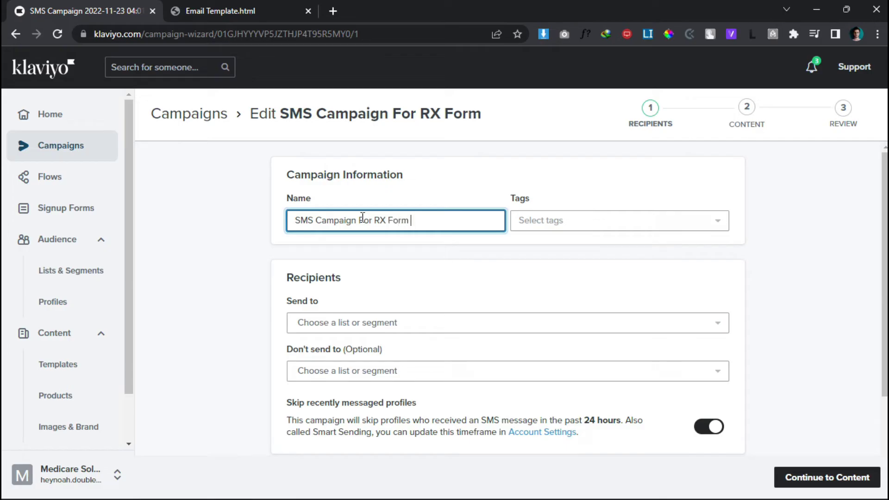
type("New")
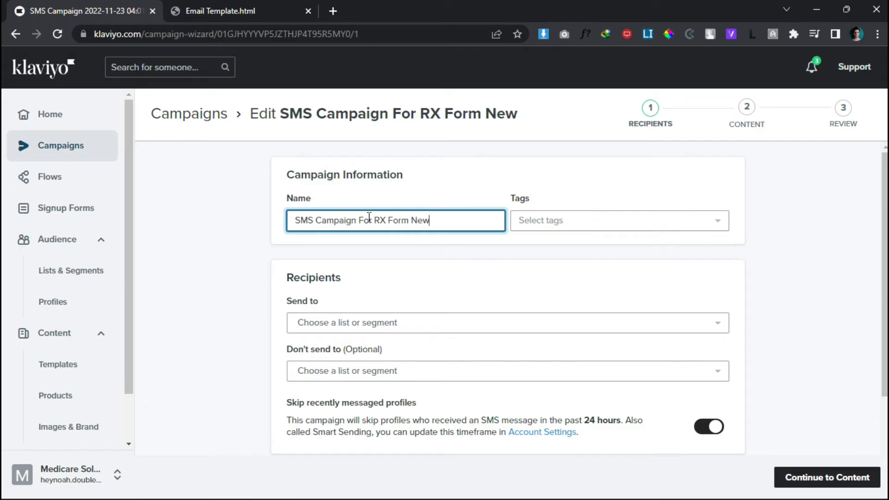
Send to 'RX Form SMS contacts Updated', turn Smart Sending off and tracking parameters on
left_click(464, 317)
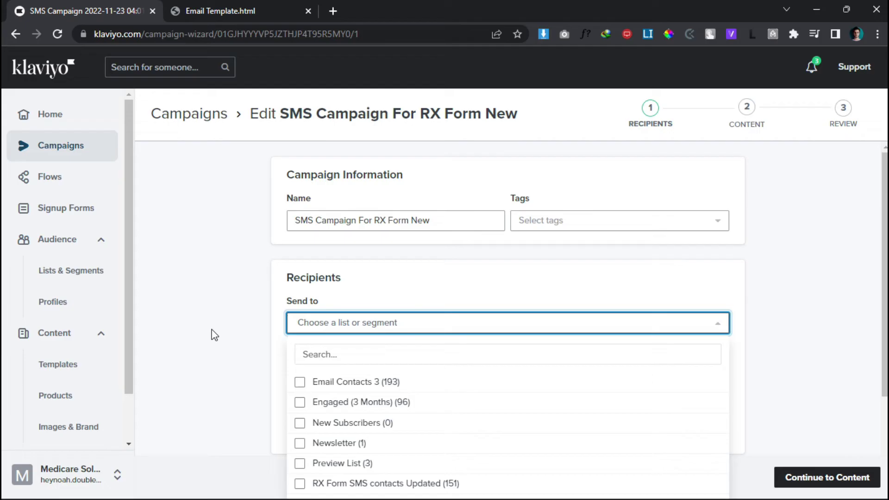
scroll(212, 334, "down", 2)
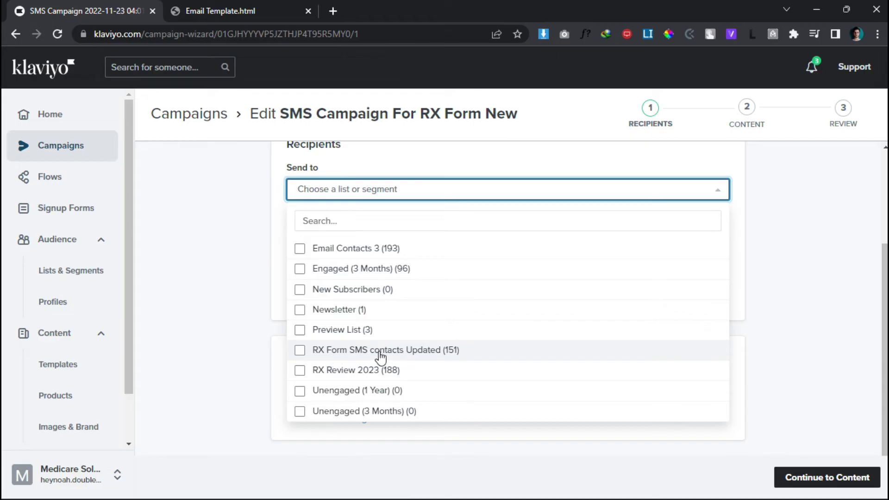
left_click(382, 356)
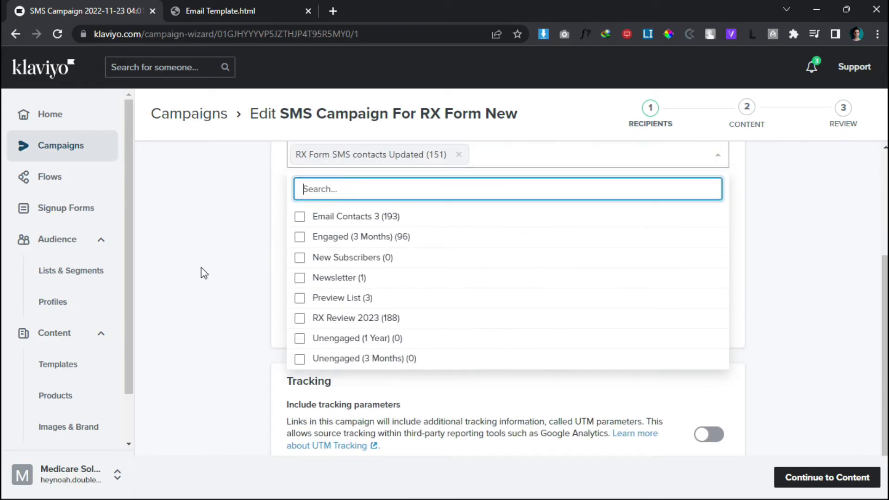
left_click(214, 273)
scroll(214, 273, "down", 1)
left_click(709, 235)
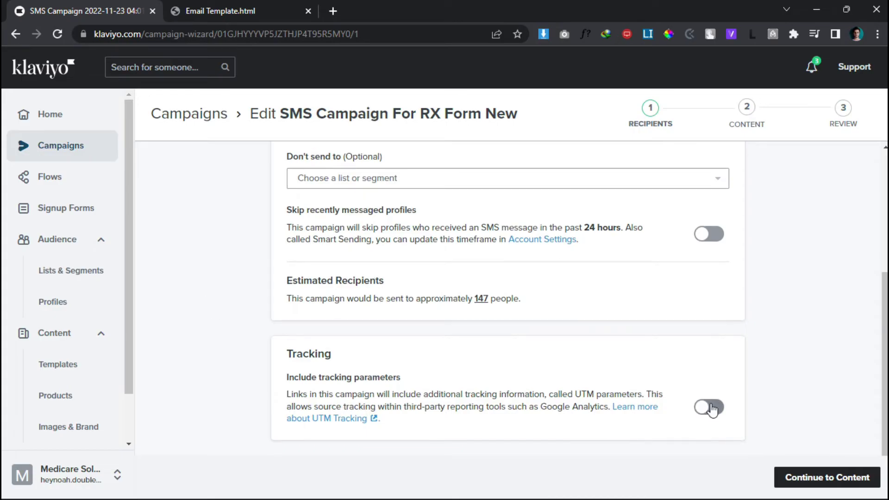
left_click(709, 408)
scroll(136, 371, "down", 1)
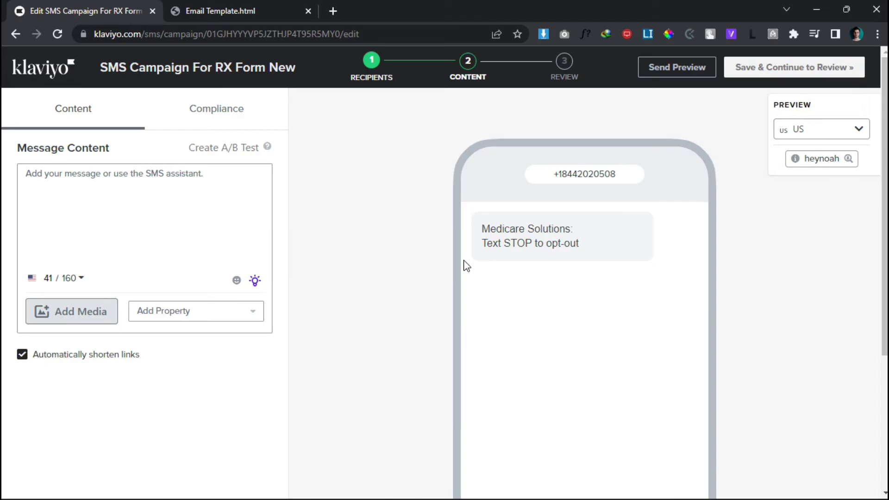
Fill the message body with the Medicare Annual RX Review Form text and keep automatic link shortening on
left_click(165, 212)
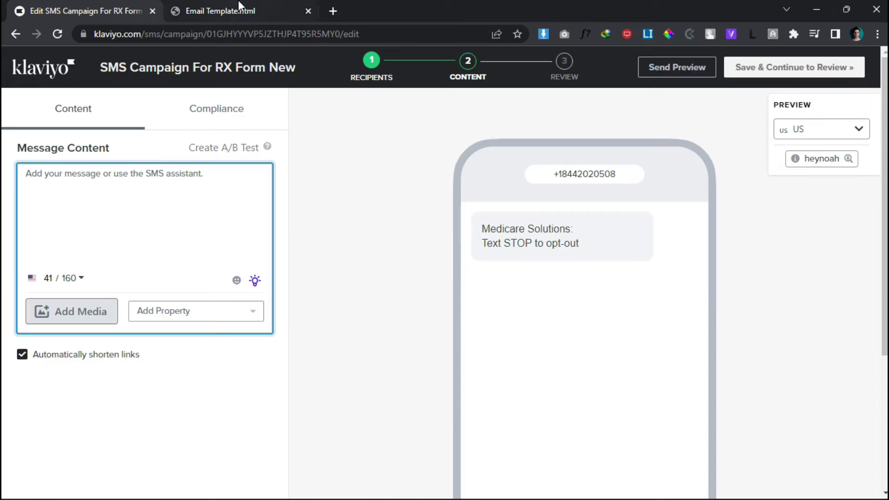
left_click(229, 10)
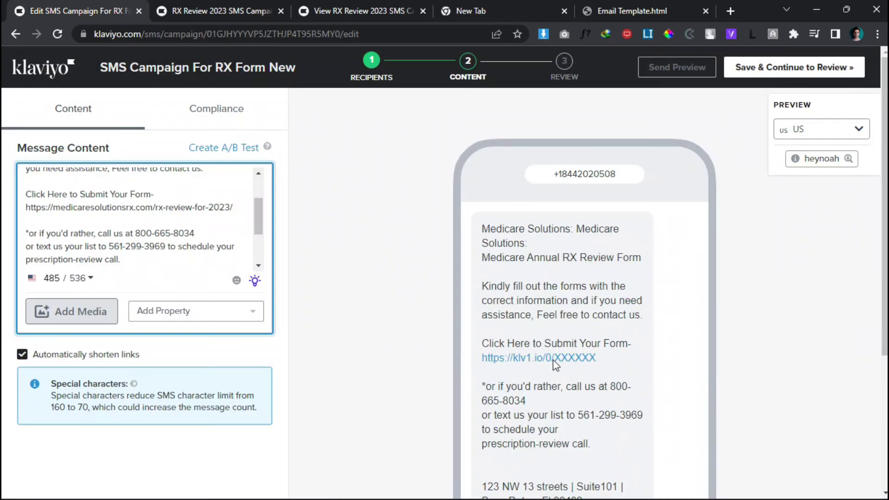
left_click(22, 356)
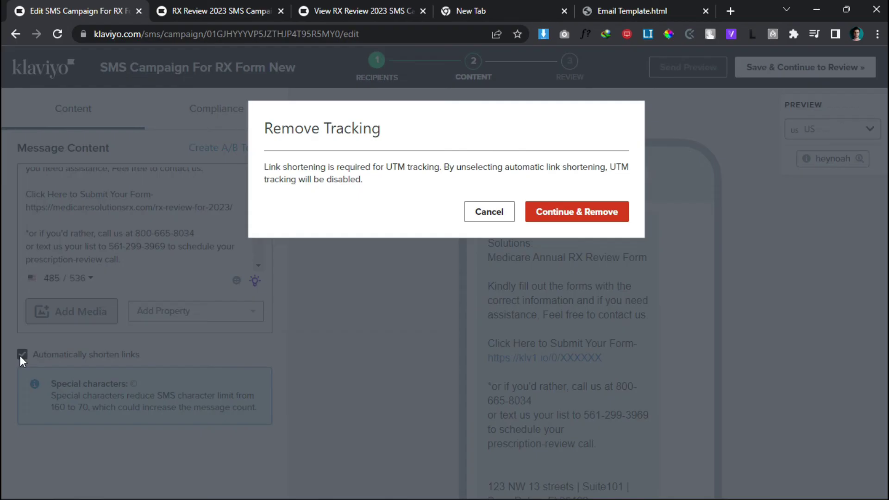
left_click(553, 213)
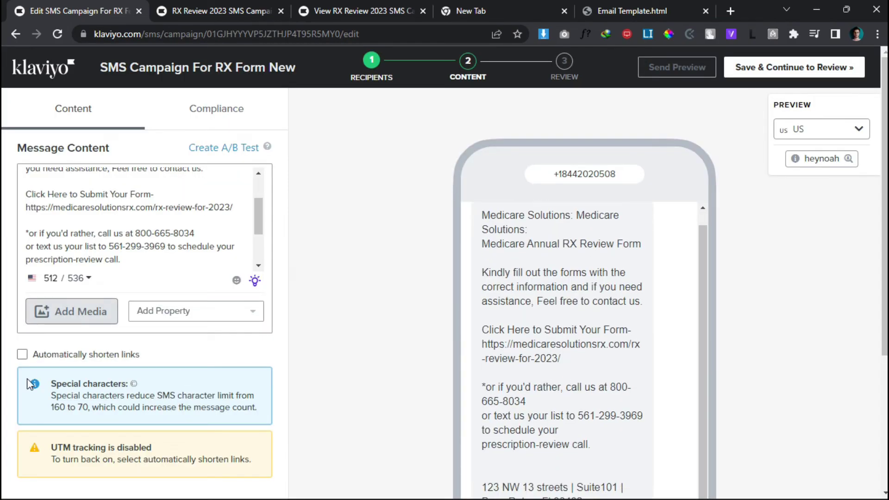
left_click(23, 356)
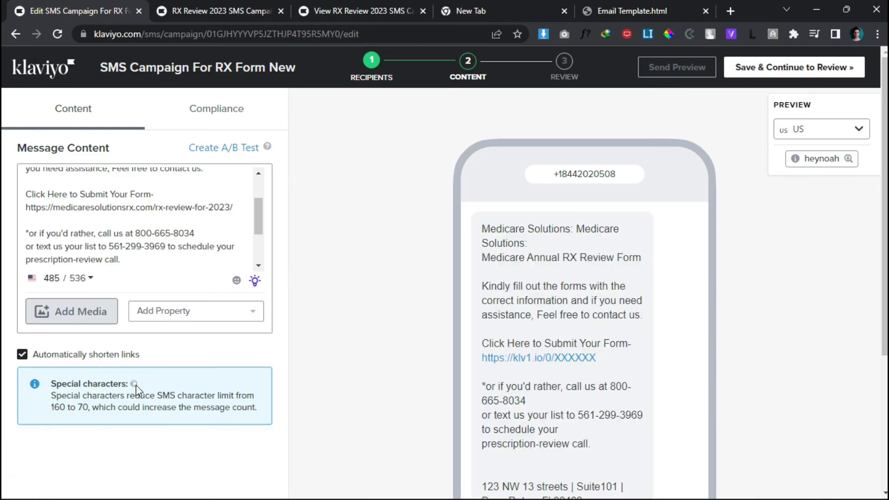
scroll(174, 334, "down", 2)
scroll(254, 283, "up", 1)
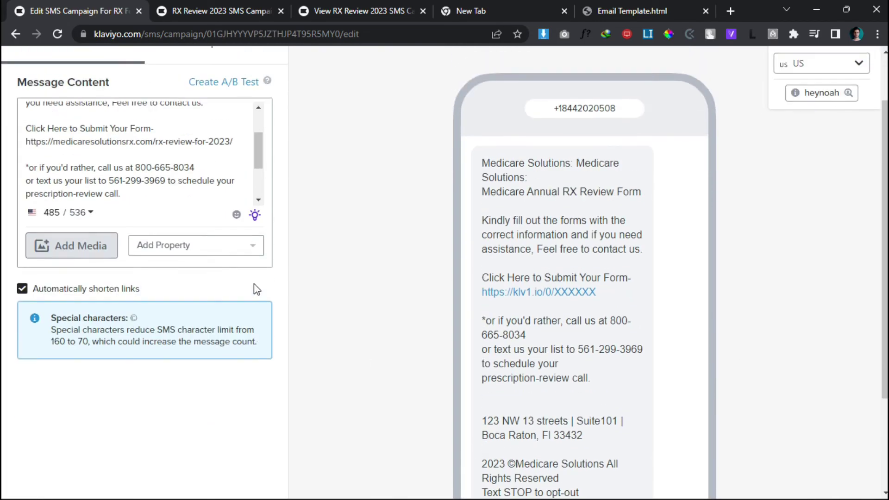
scroll(247, 300, "up", 1)
Attach the 'RX photo' image to the SMS message
left_click(104, 312)
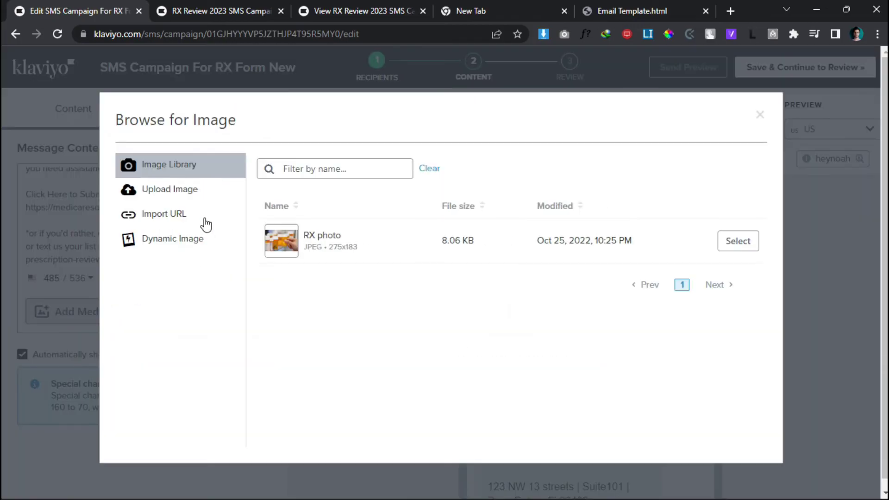
left_click(738, 244)
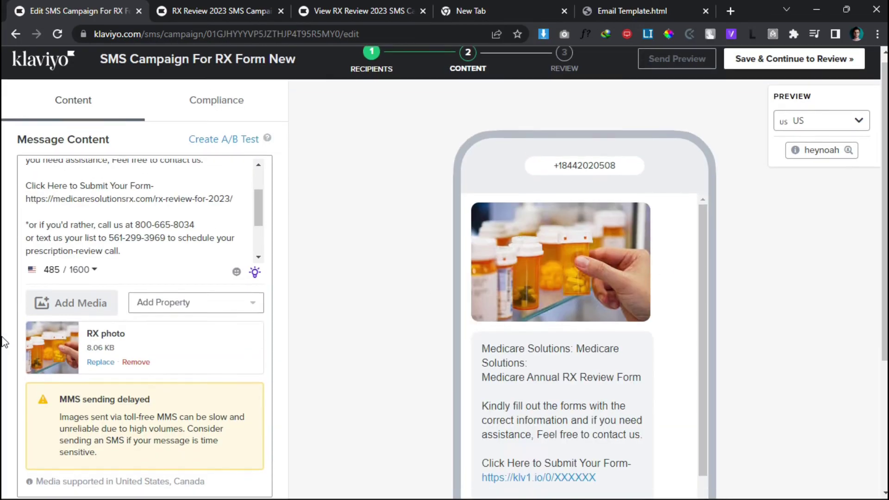
scroll(641, 262, "down", 1)
scroll(578, 244, "up", 1)
scroll(579, 244, "down", 2)
scroll(579, 244, "down", 1)
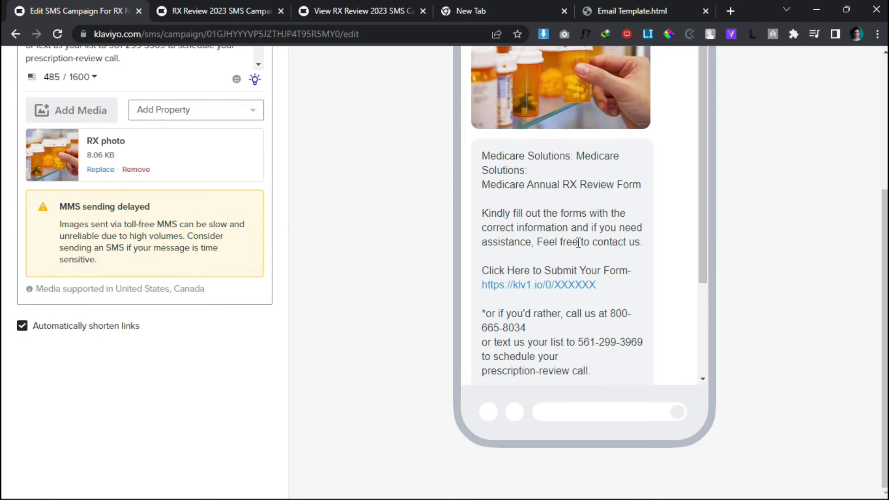
scroll(579, 243, "up", 1)
scroll(579, 243, "up", 1)
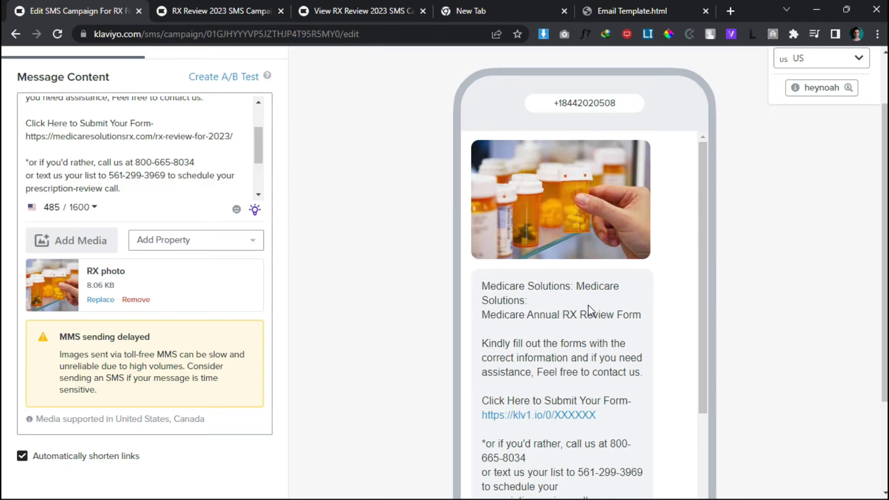
scroll(64, 227, "up", 2)
scroll(77, 184, "up", 1)
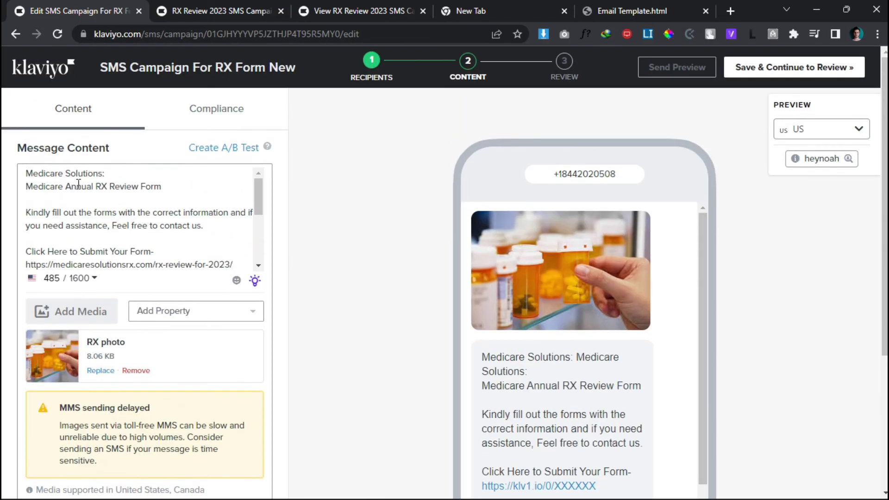
Delete the duplicated 'Medicare Solutions:' line and save the content for review
left_click_drag(104, 174, 23, 173)
left_click(106, 173)
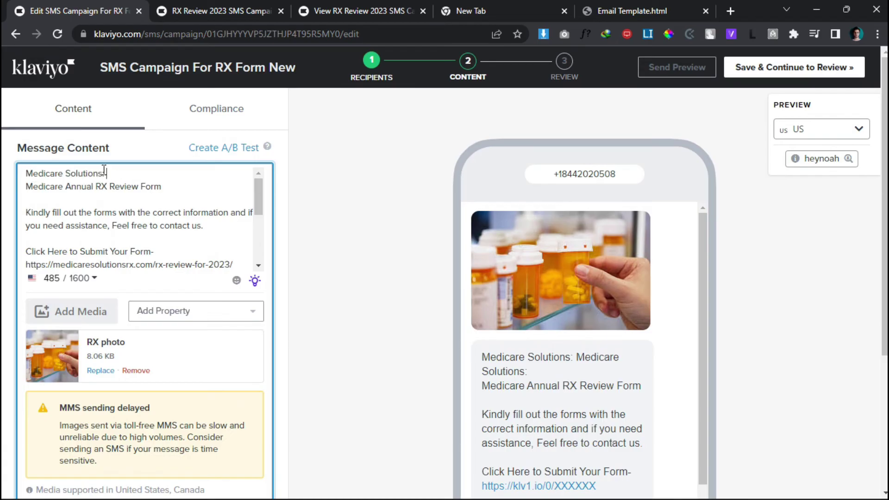
left_click_drag(104, 173, 10, 173)
key("BackSpace")
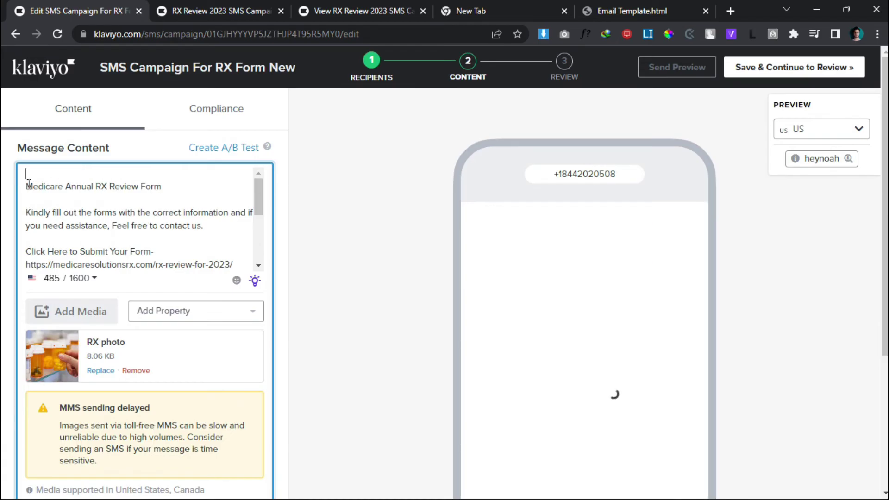
left_click(27, 186)
key("BackSpace")
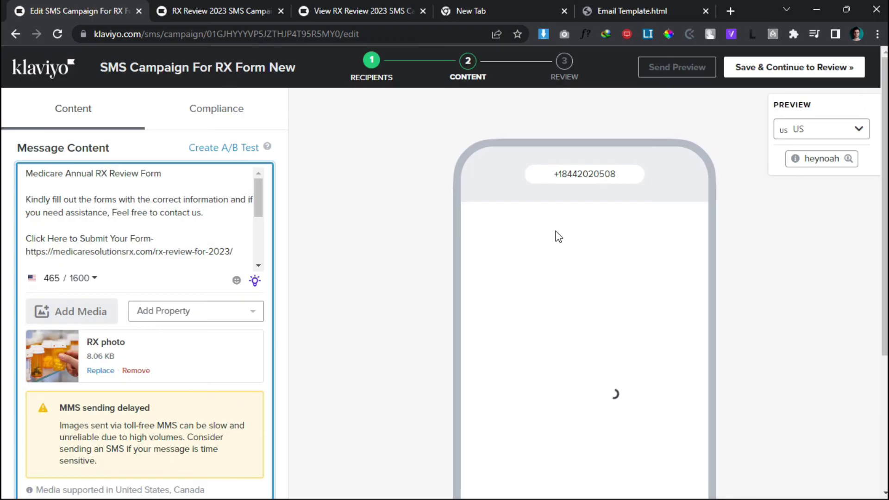
scroll(570, 292, "down", 1)
scroll(601, 314, "down", 1)
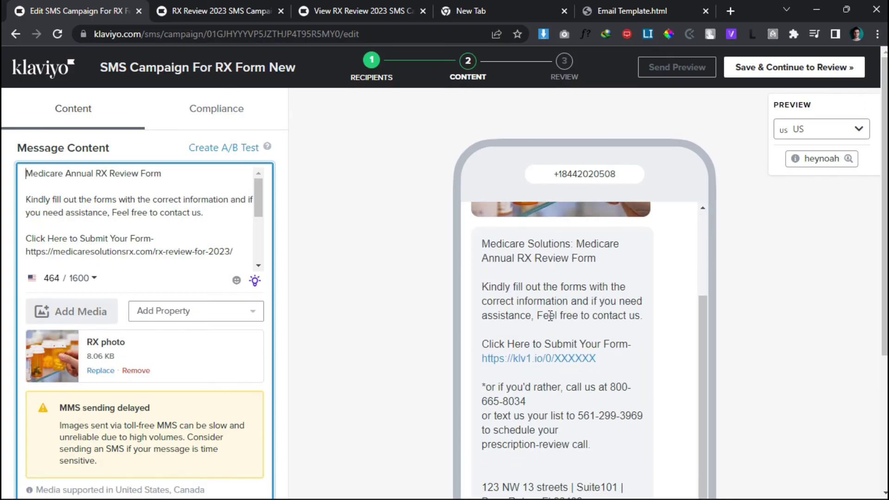
scroll(535, 306, "down", 1)
scroll(507, 323, "down", 1)
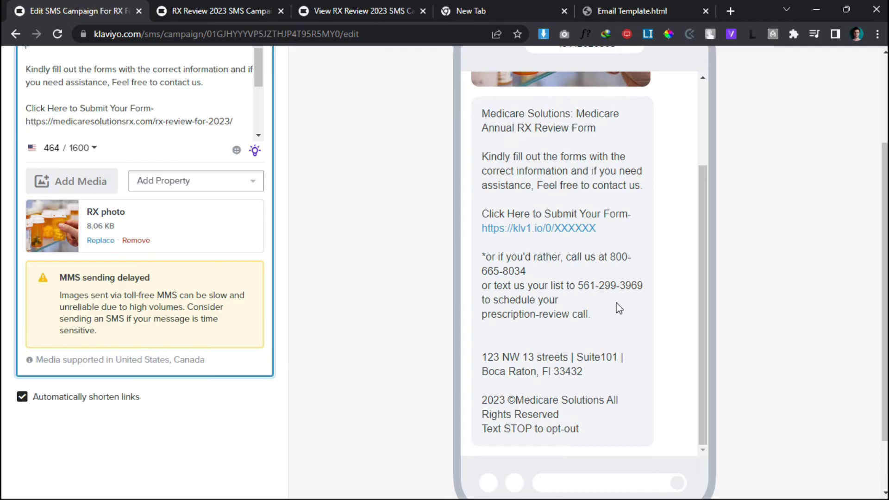
scroll(618, 308, "down", 1)
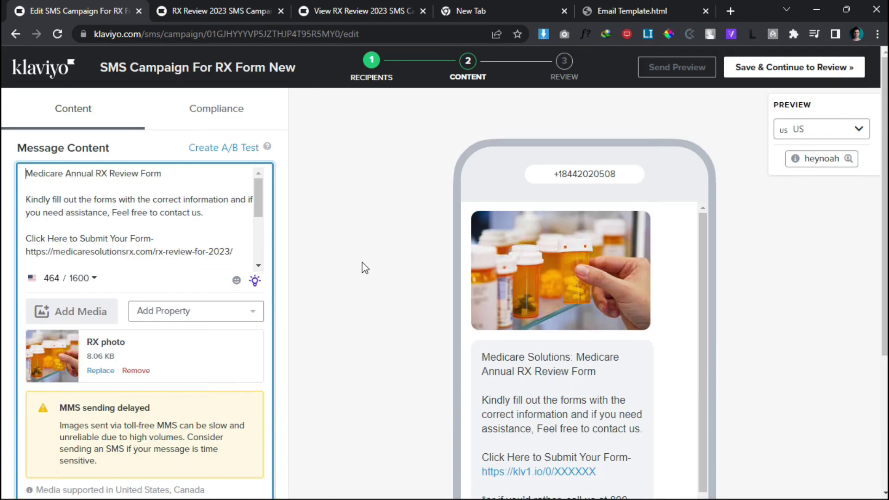
left_click(785, 70)
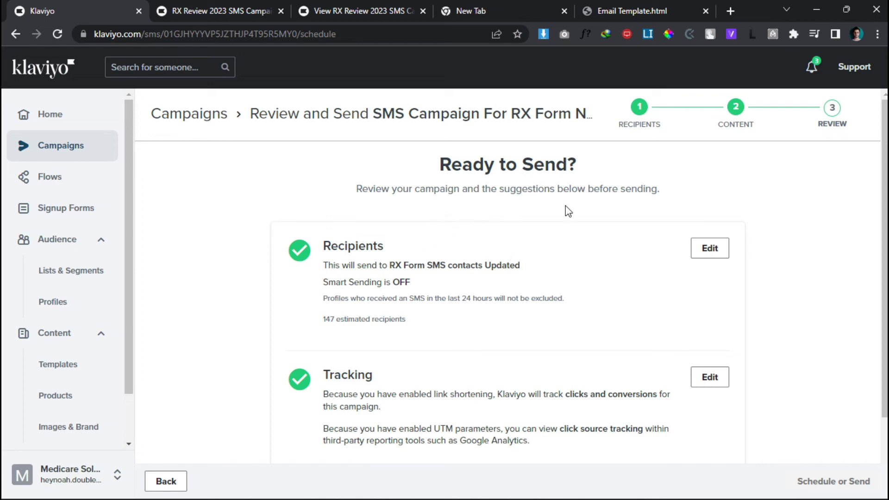
scroll(369, 212, "down", 2)
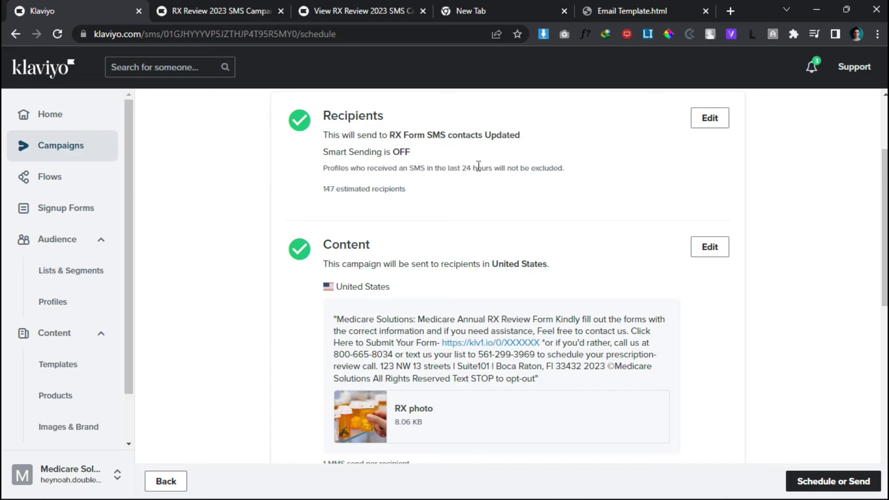
scroll(266, 192, "down", 1)
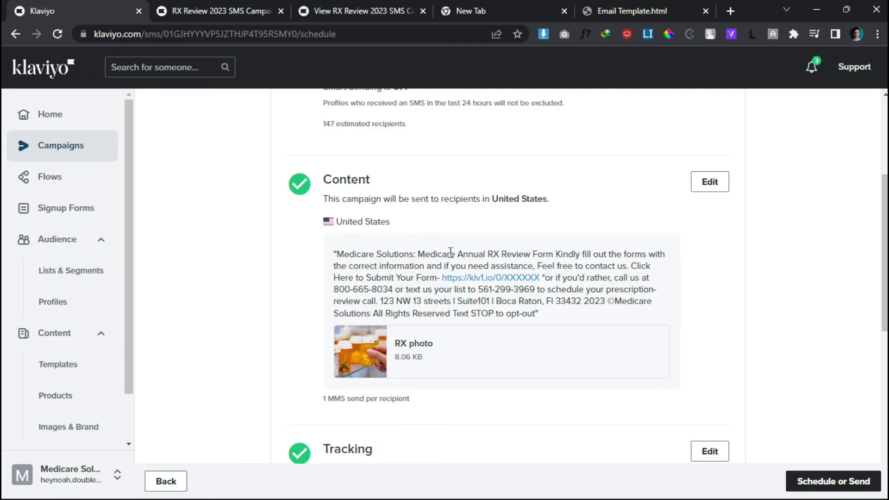
scroll(313, 297, "down", 1)
scroll(198, 283, "down", 2)
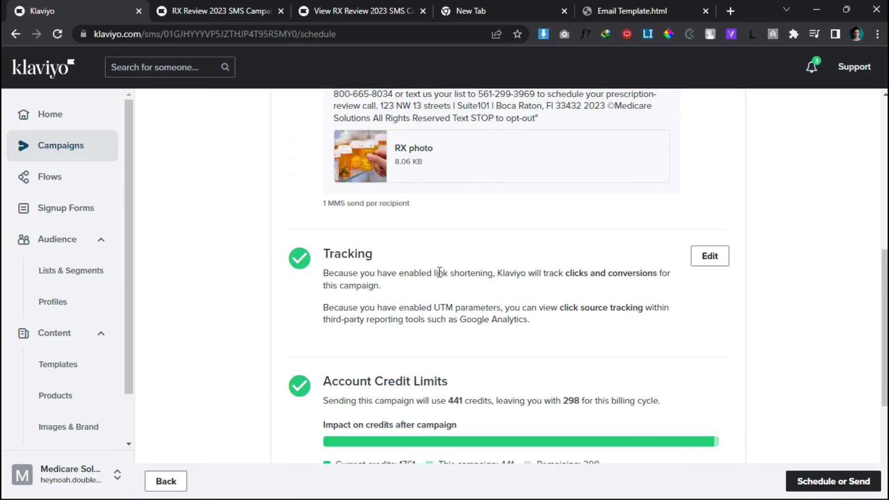
scroll(292, 263, "down", 3)
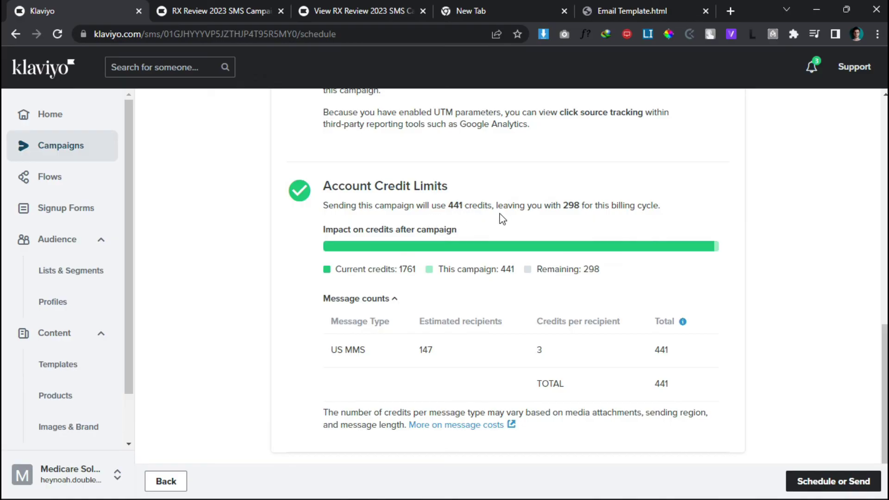
scroll(265, 233, "down", 1)
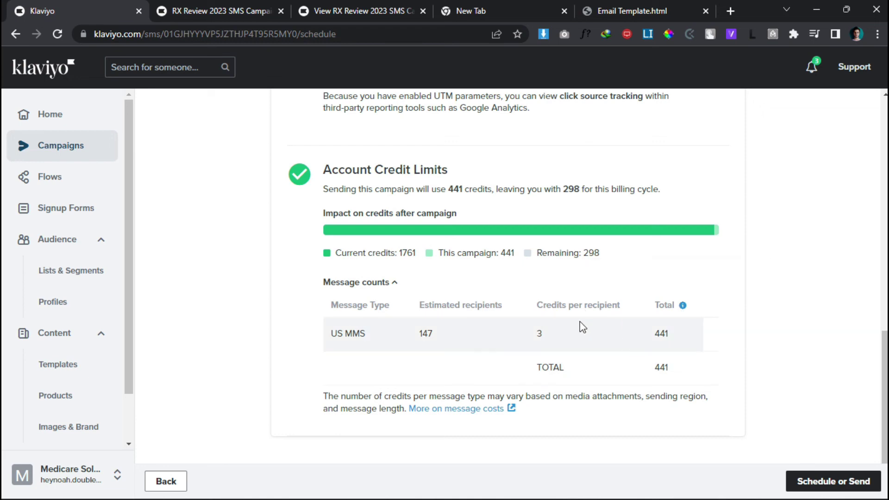
scroll(365, 211, "up", 5)
scroll(333, 223, "up", 1)
scroll(303, 232, "up", 5)
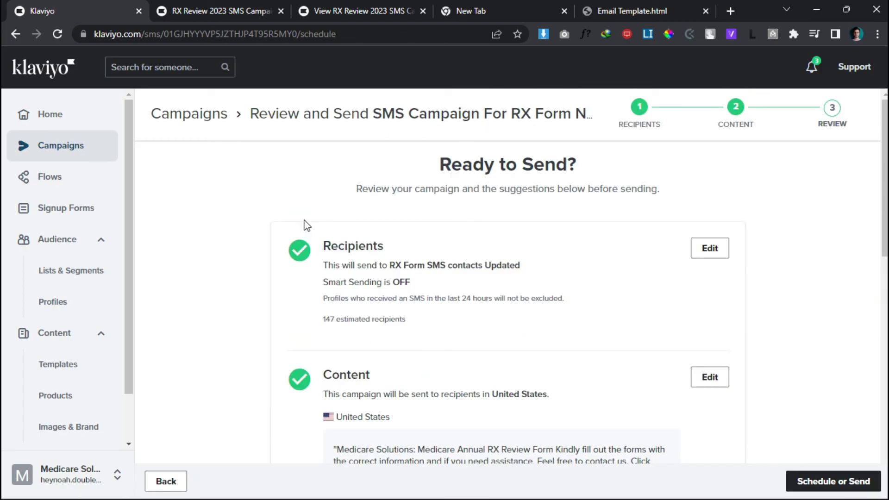
scroll(806, 264, "down", 5)
scroll(794, 276, "down", 3)
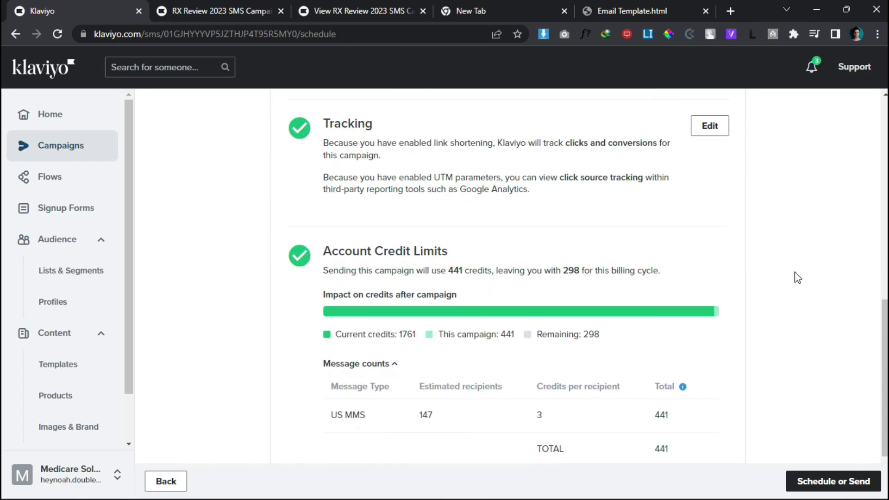
Send 'SMS Campaign For RX Form New' to its recipients immediately via the Send Now option
left_click(837, 481)
left_click(514, 255)
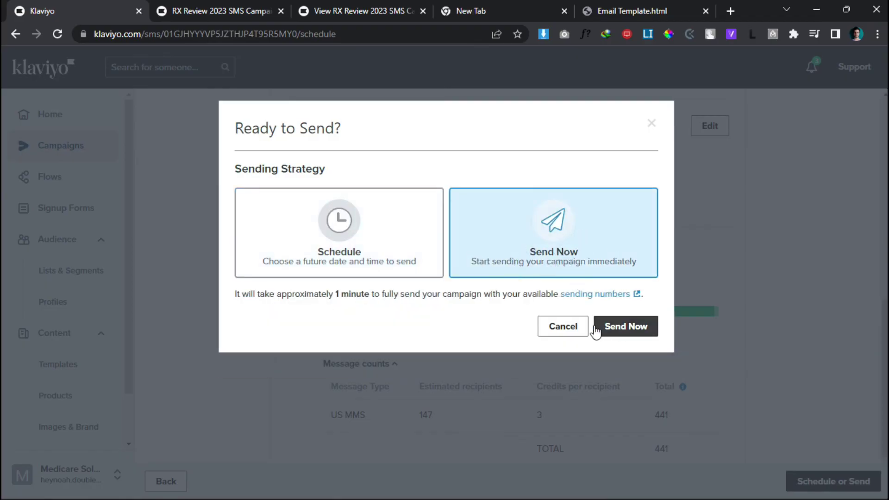
left_click(634, 333)
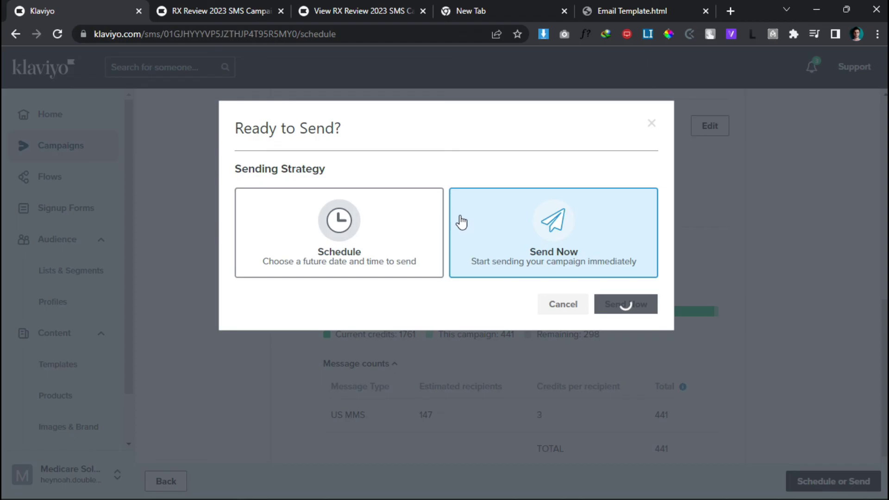